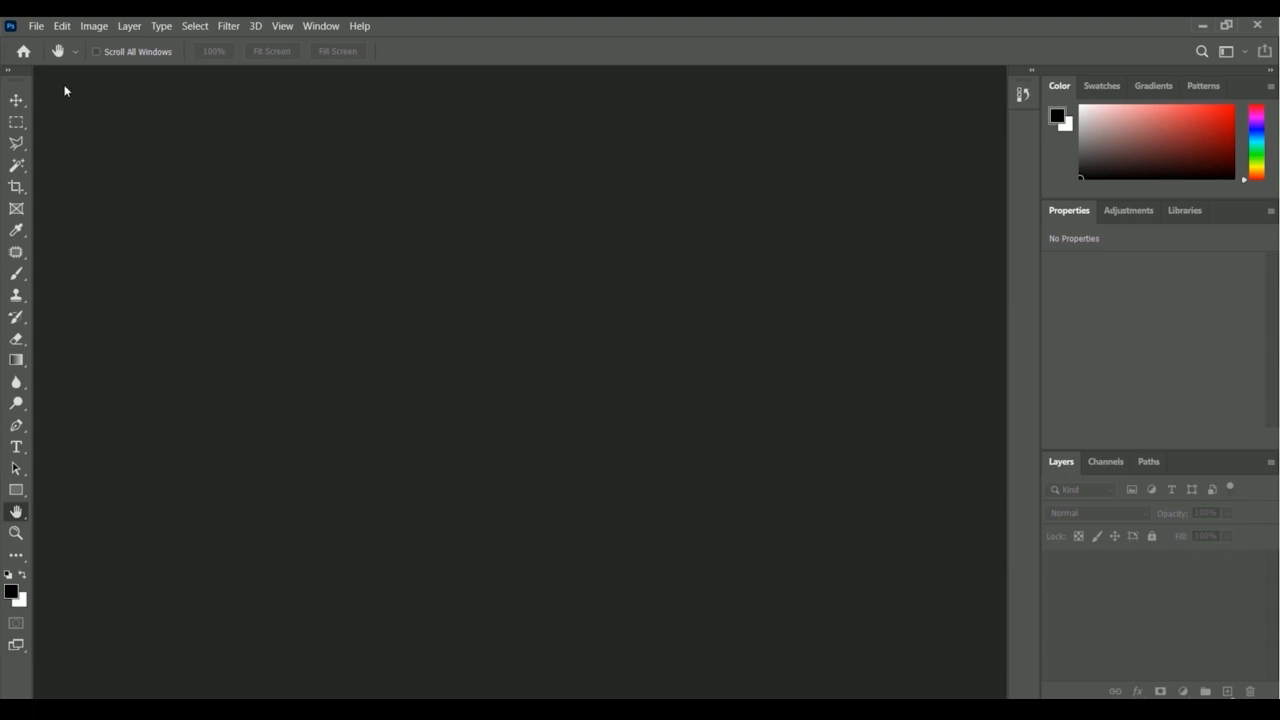
- Open the portrait photo of the long-haired woman from the Photoshop Exercise File folder
click(38, 27)
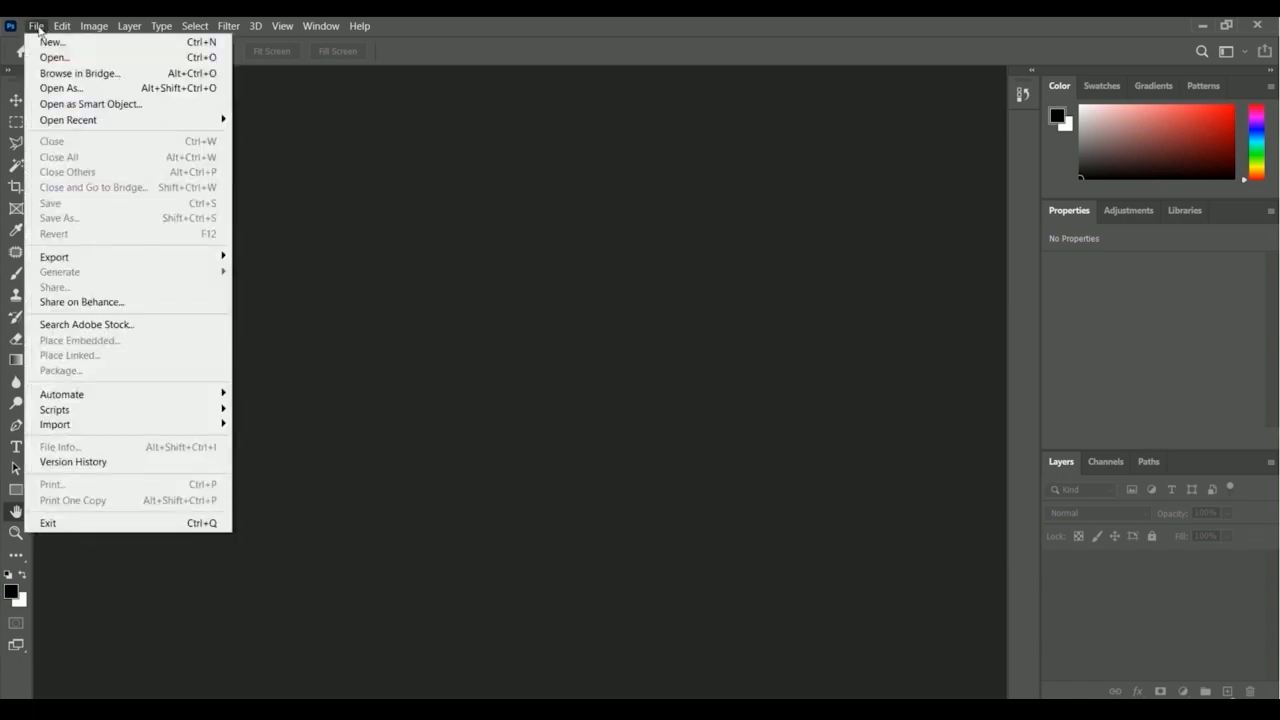
click(141, 63)
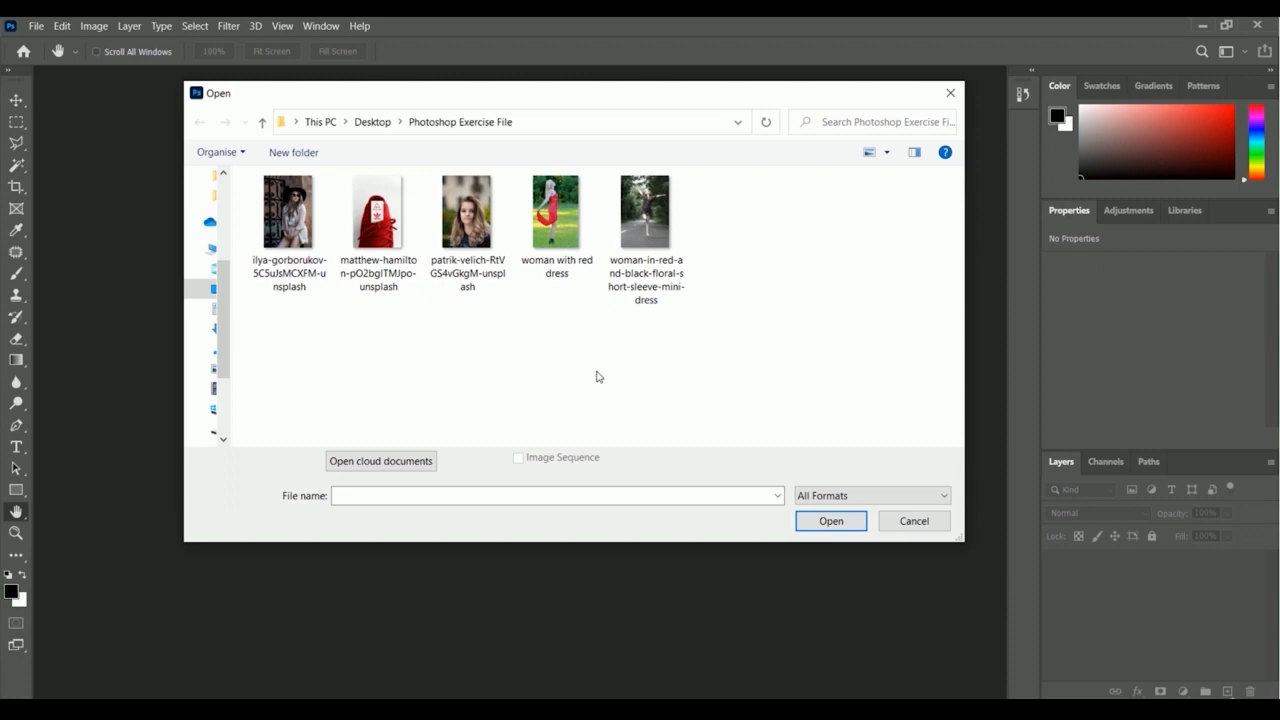
click(486, 285)
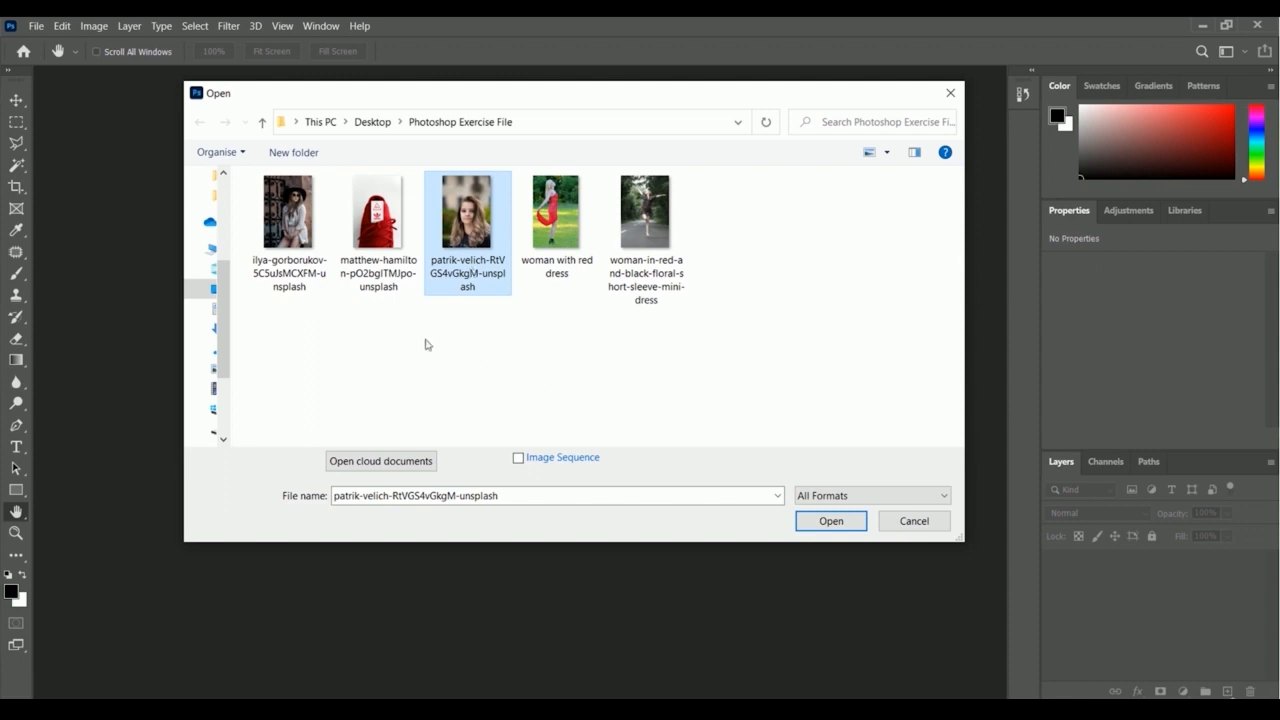
click(814, 528)
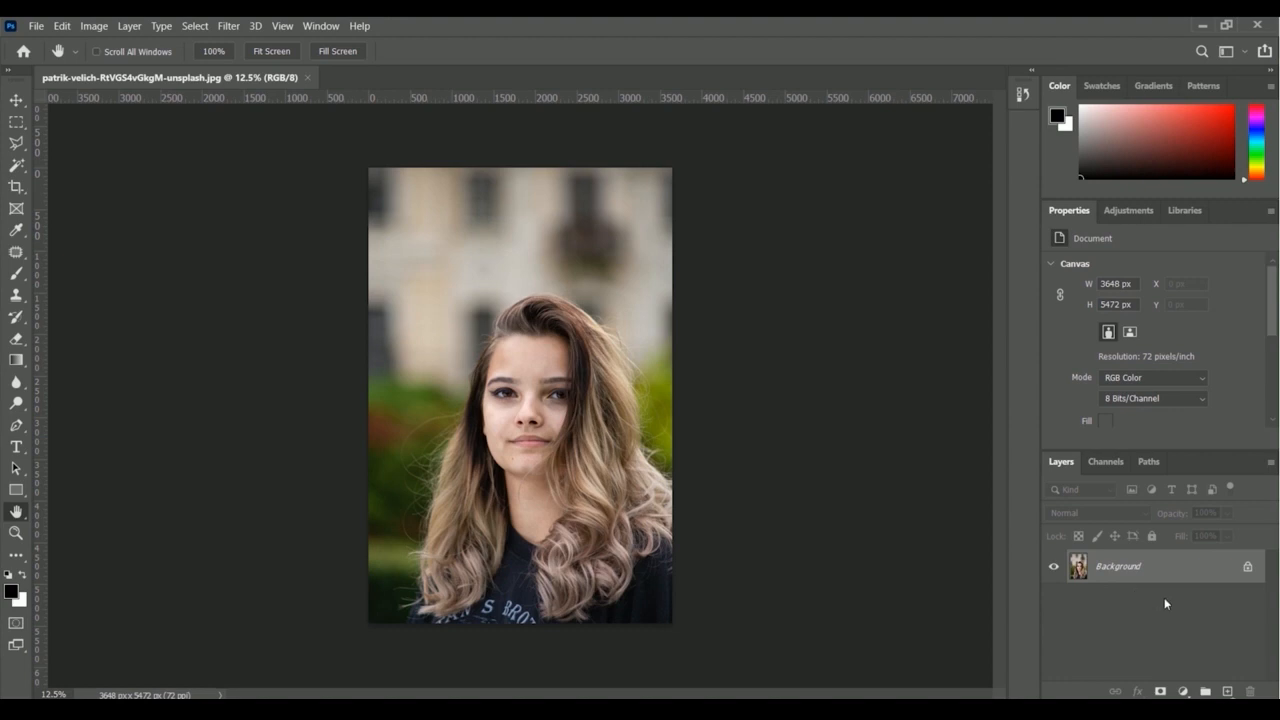
click(1248, 568)
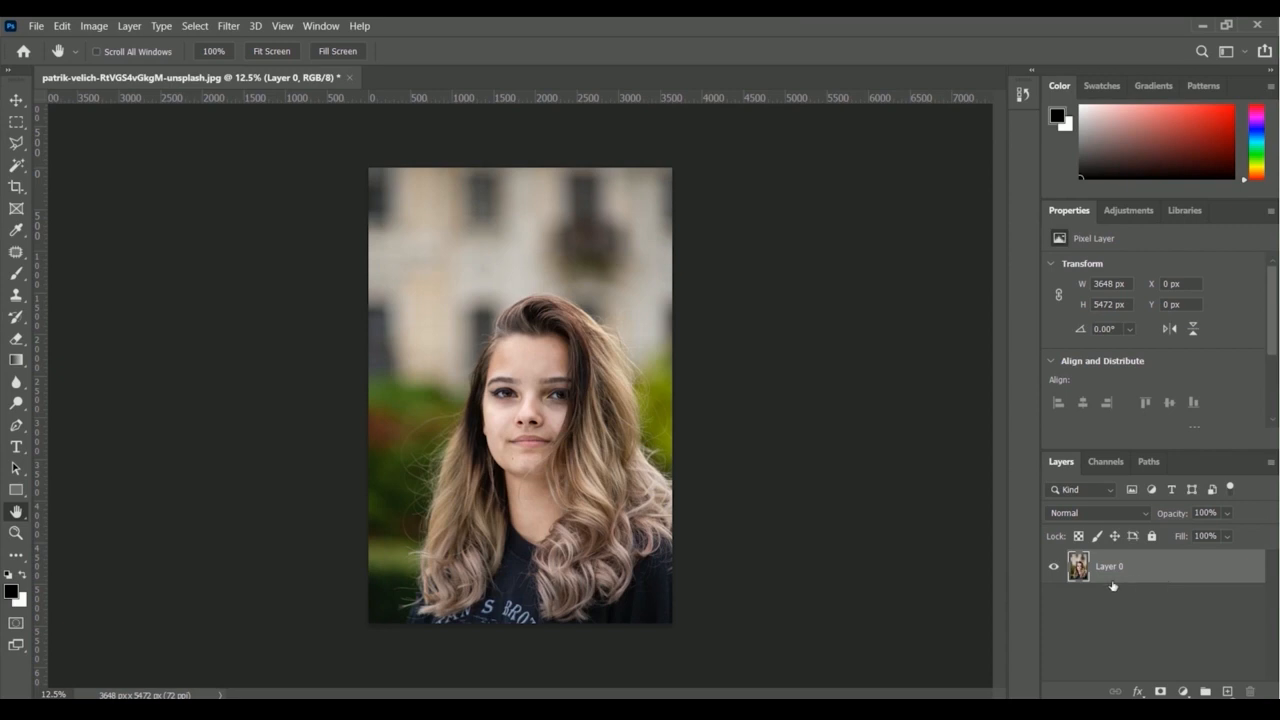
click(62, 26)
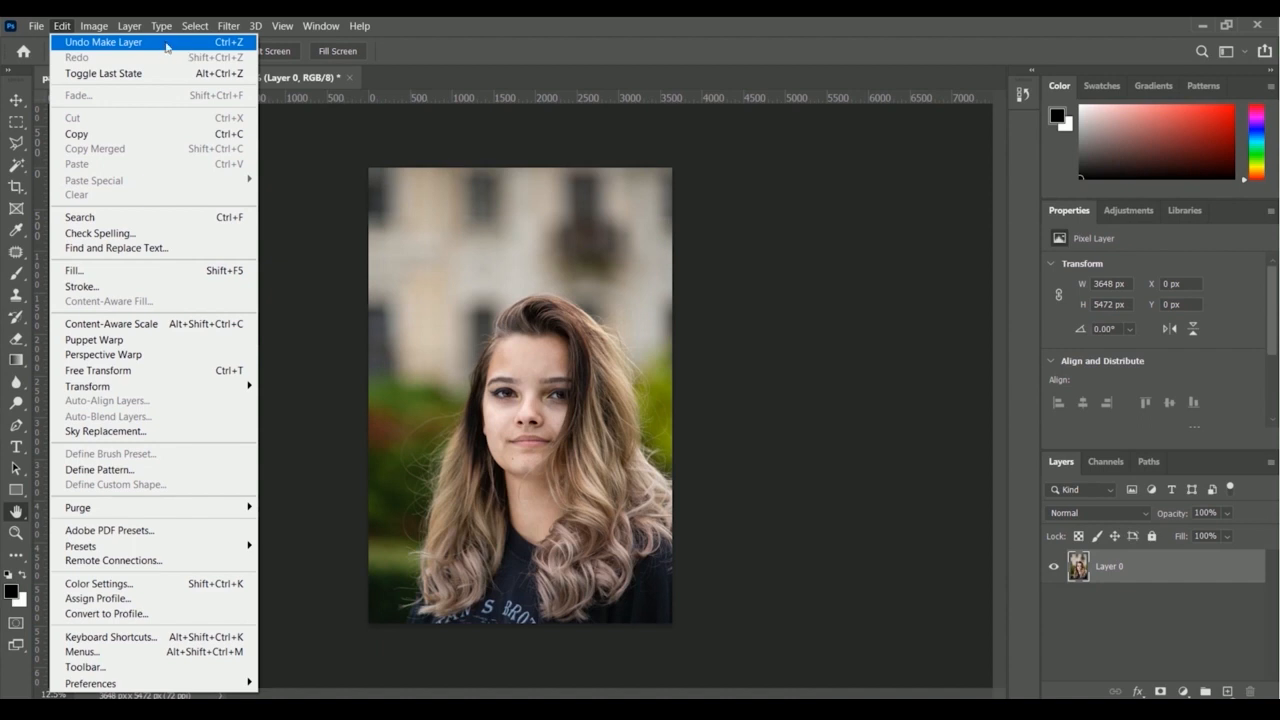
click(163, 45)
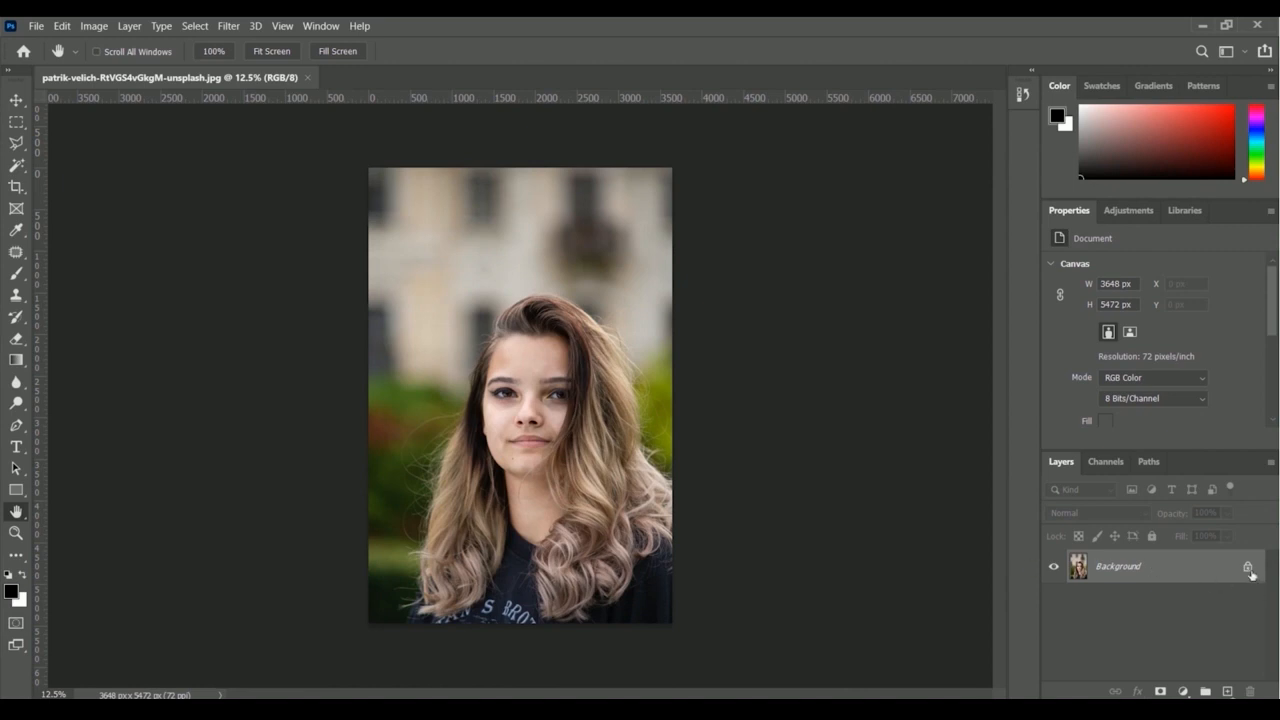
- Convert the locked Background into a regular layer named "Main Layer"
double_click(1112, 571)
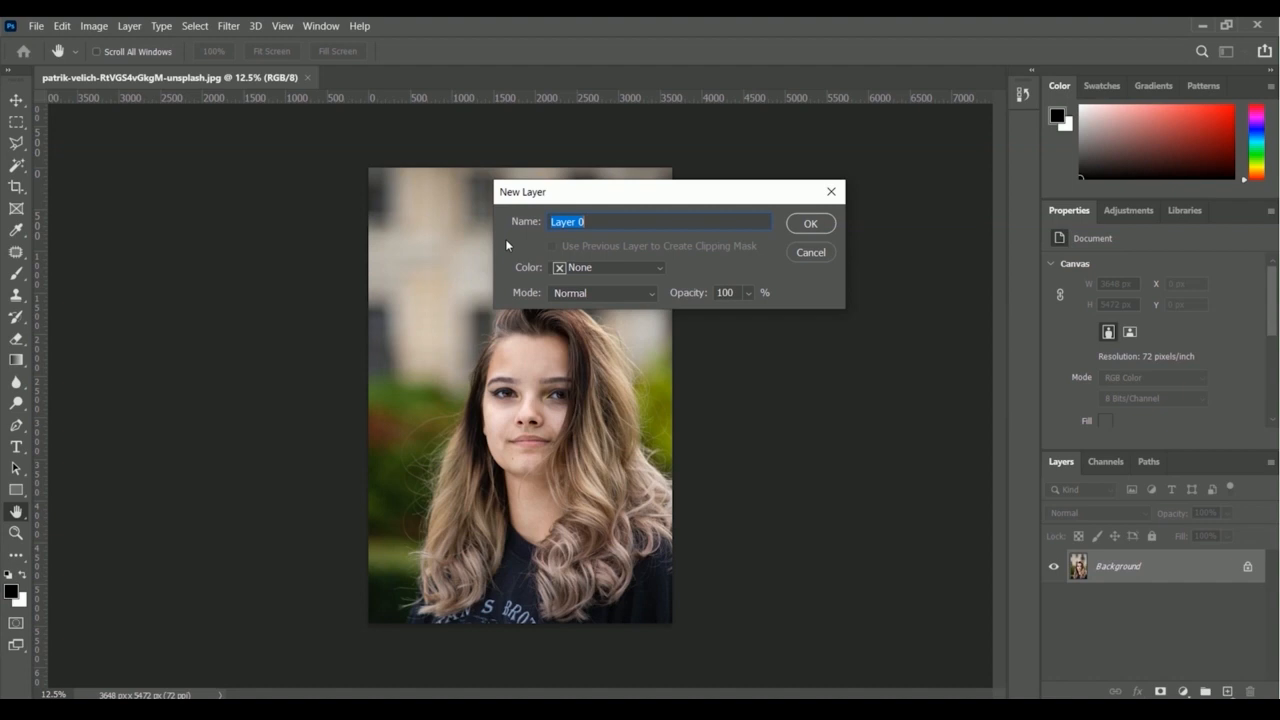
text(Main Layer)
click(812, 225)
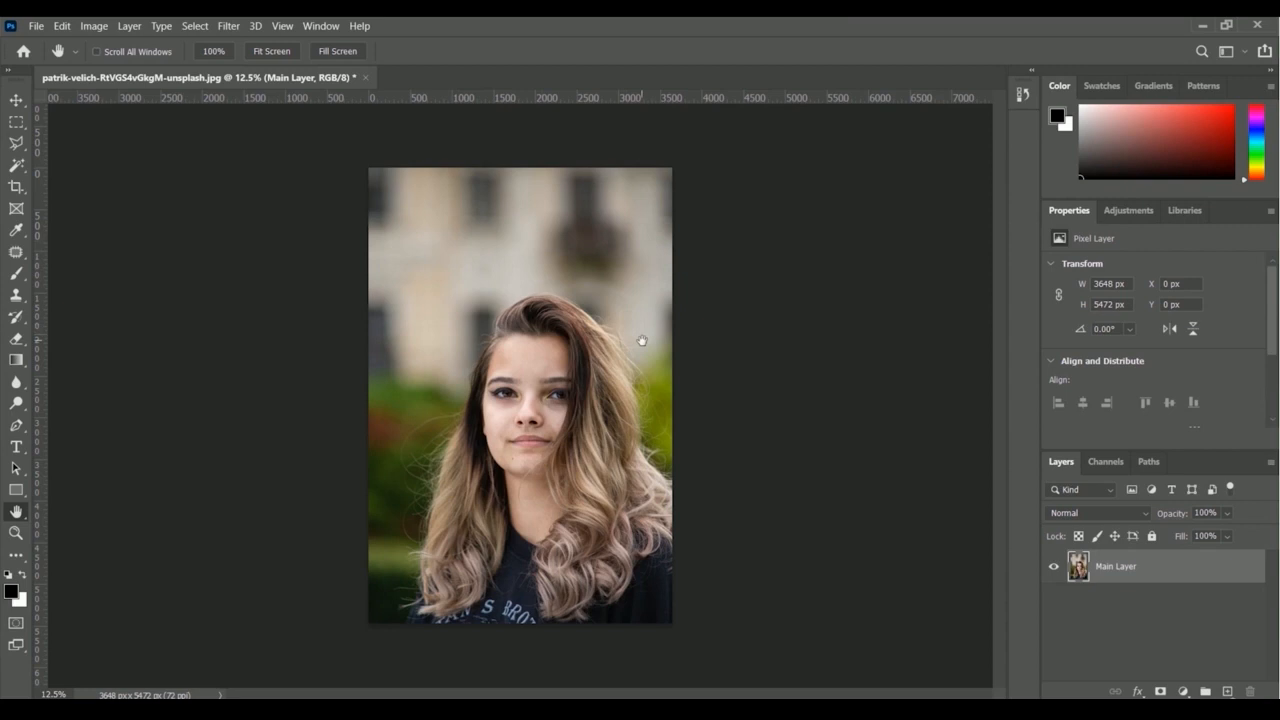
- Duplicate Main Layer within the same document as "Auto Tone"
right_click(1108, 568)
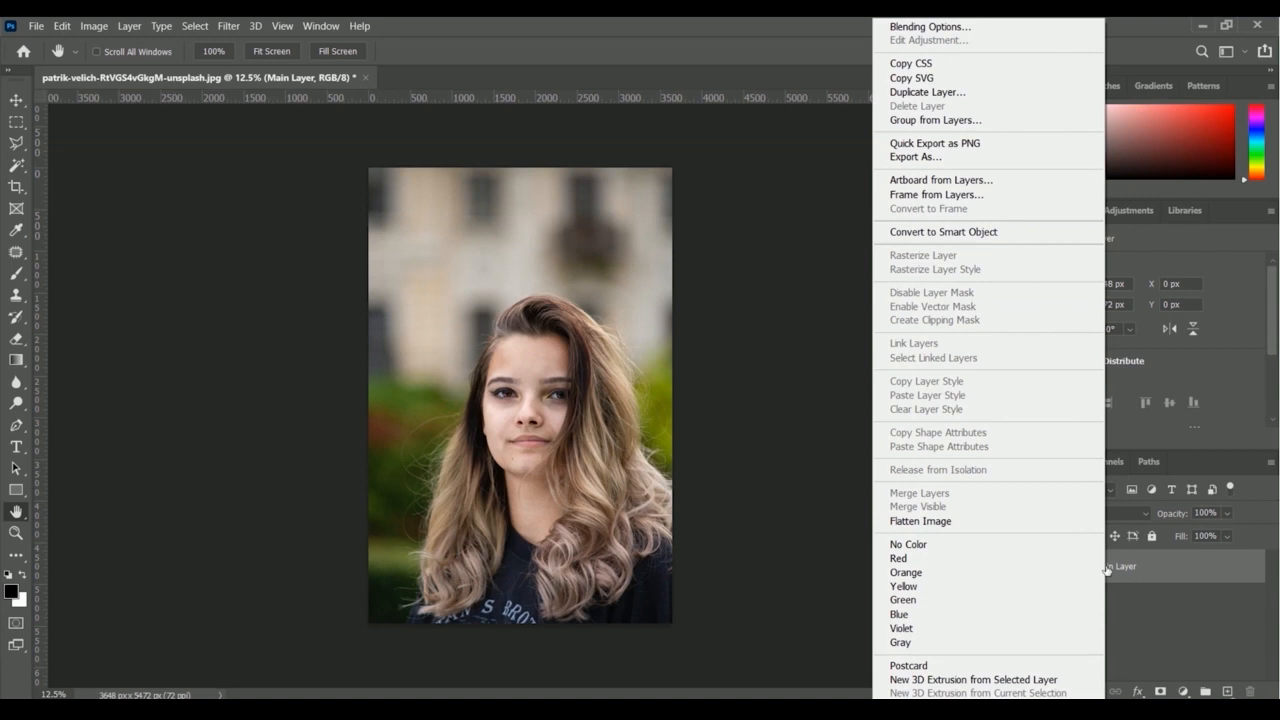
click(982, 94)
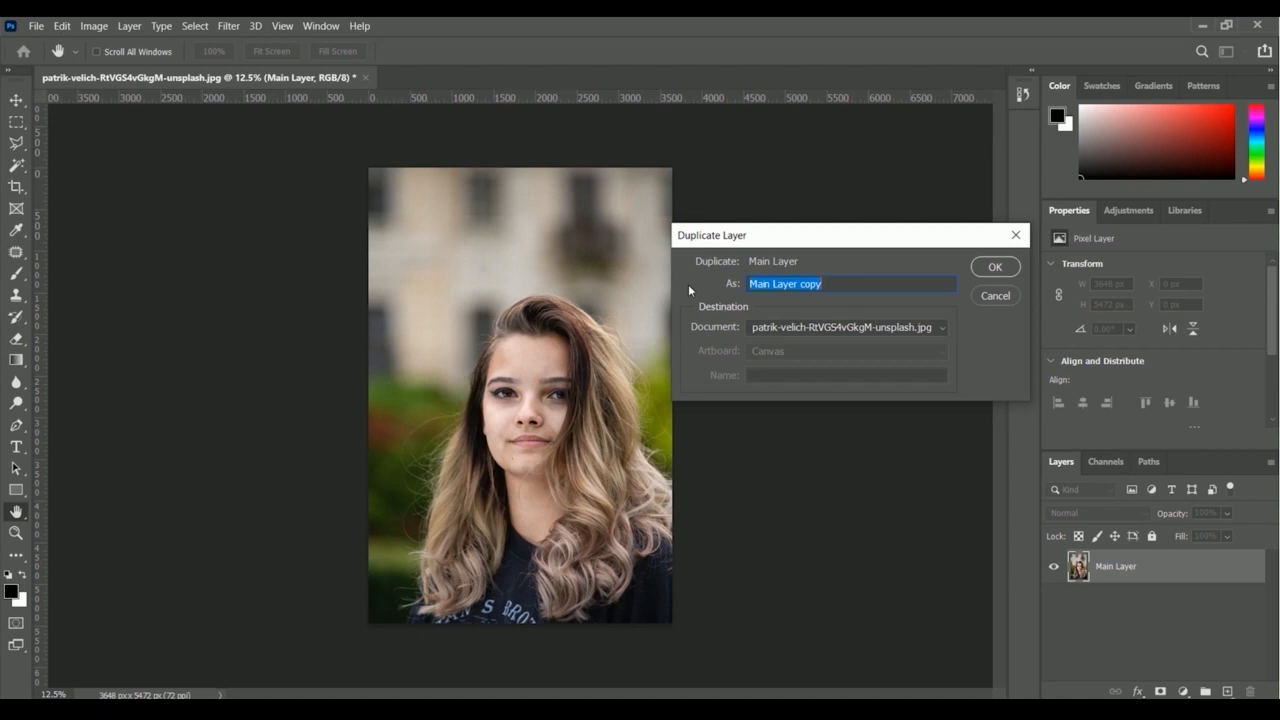
text(Auto Tone)
click(995, 267)
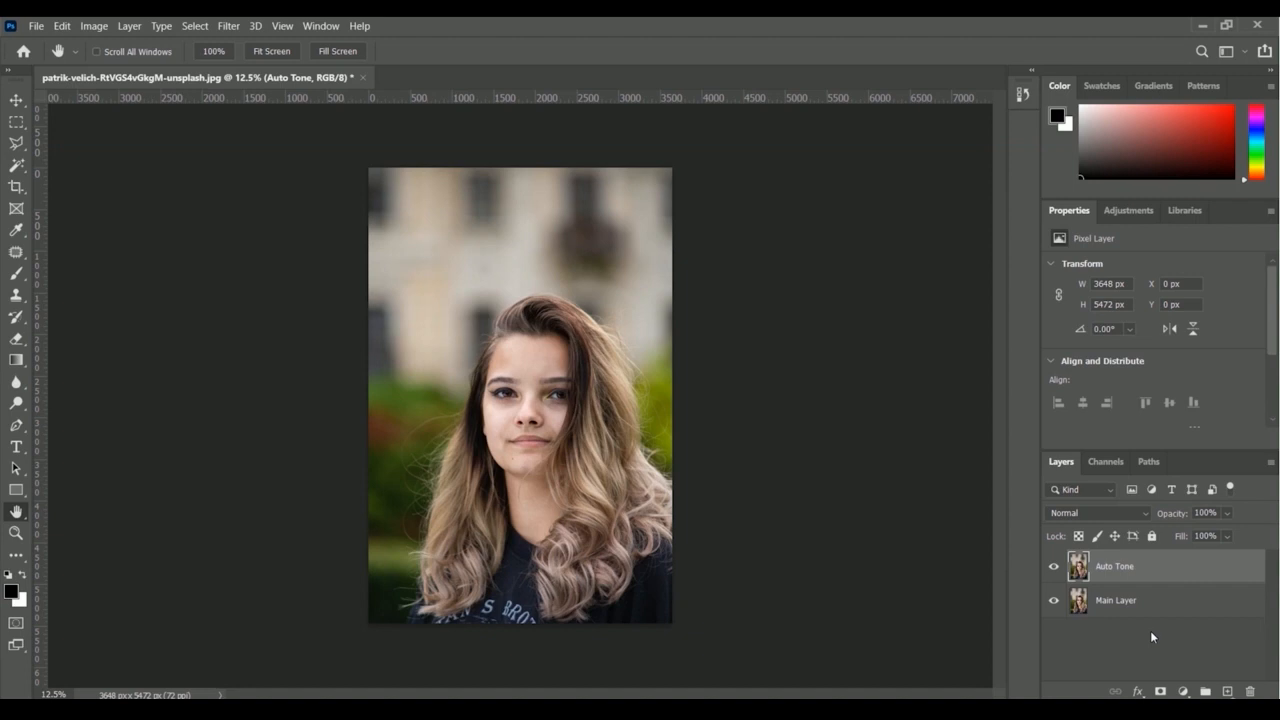
- Duplicate the Auto Tone layer and rename the copy "Auto Contrast"
key(ctrl+j)
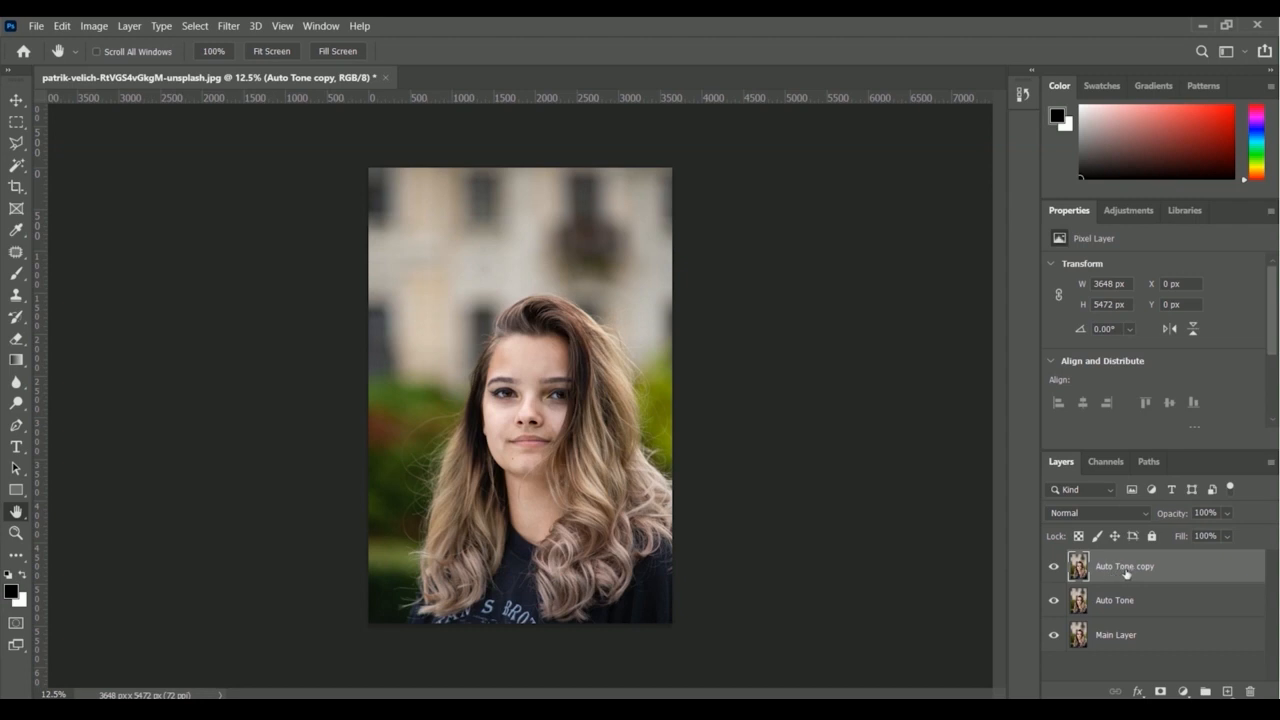
double_click(1129, 567)
text(Auto Contrast)
key(Return)
- Duplicate the Auto Contrast layer within the same document as "Auto Color"
click(1138, 604)
click(1134, 574)
right_click(1104, 571)
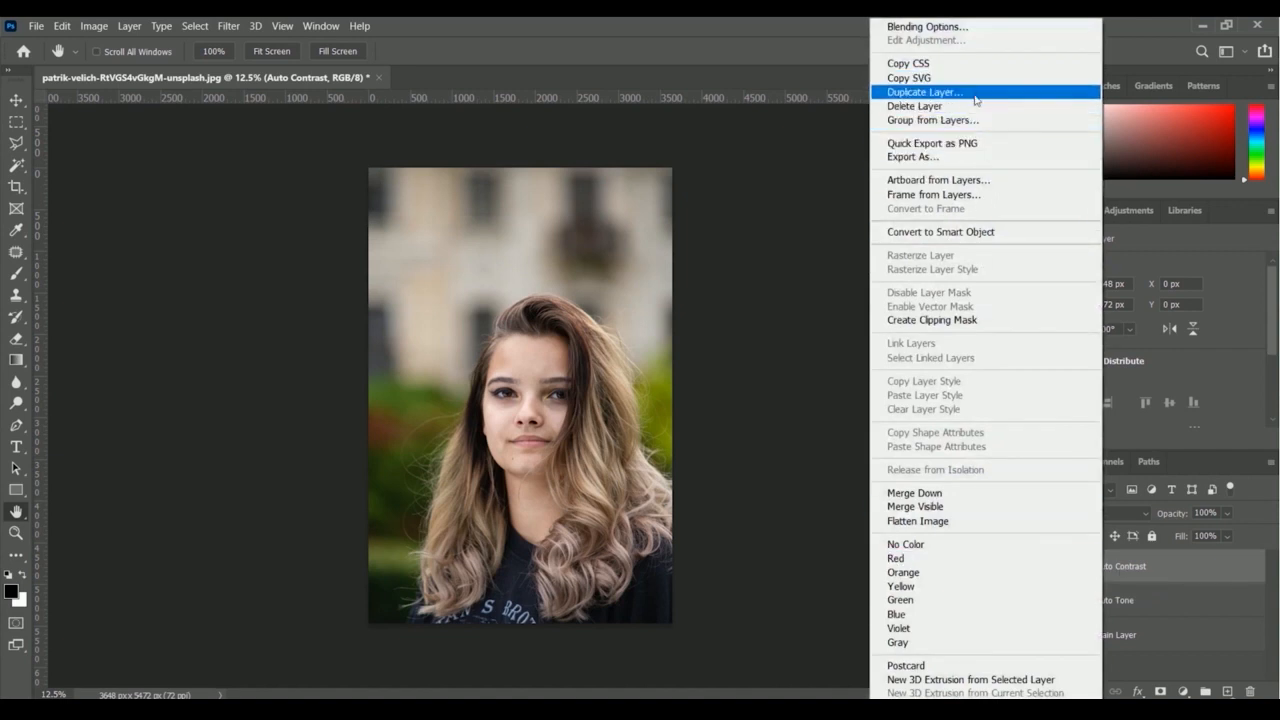
click(925, 92)
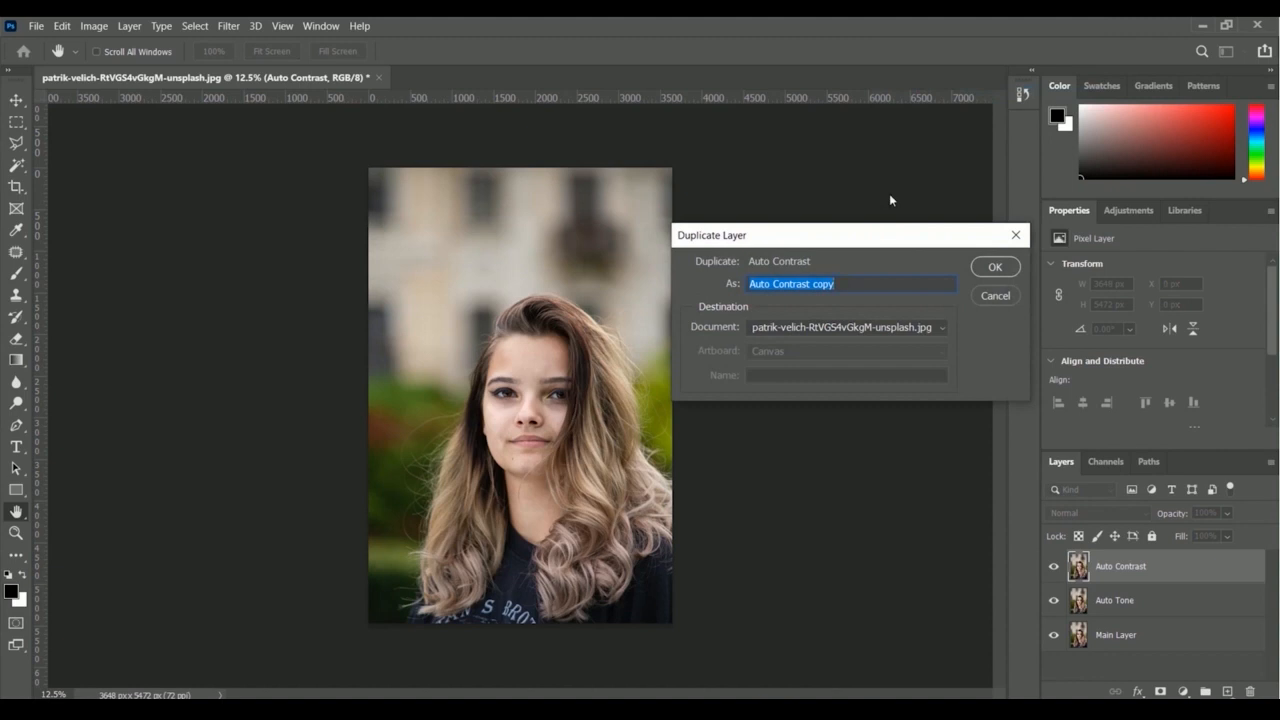
text(Auto C)
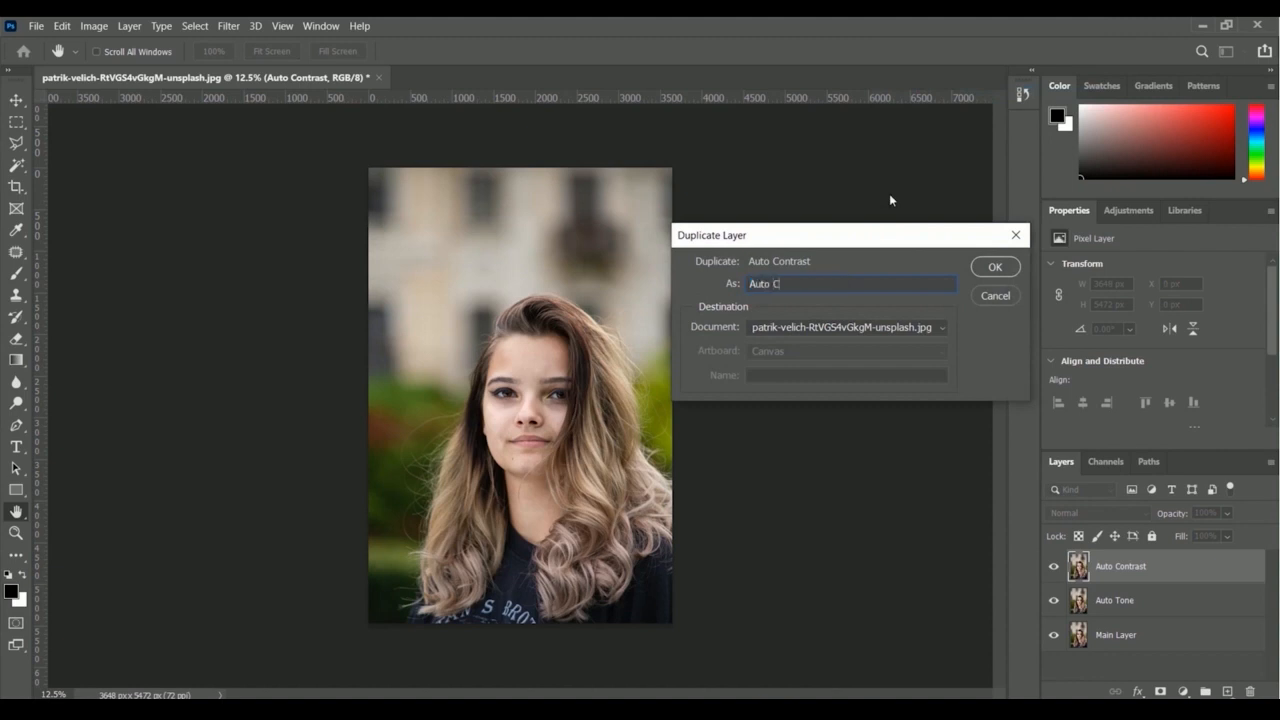
text(olor)
click(995, 267)
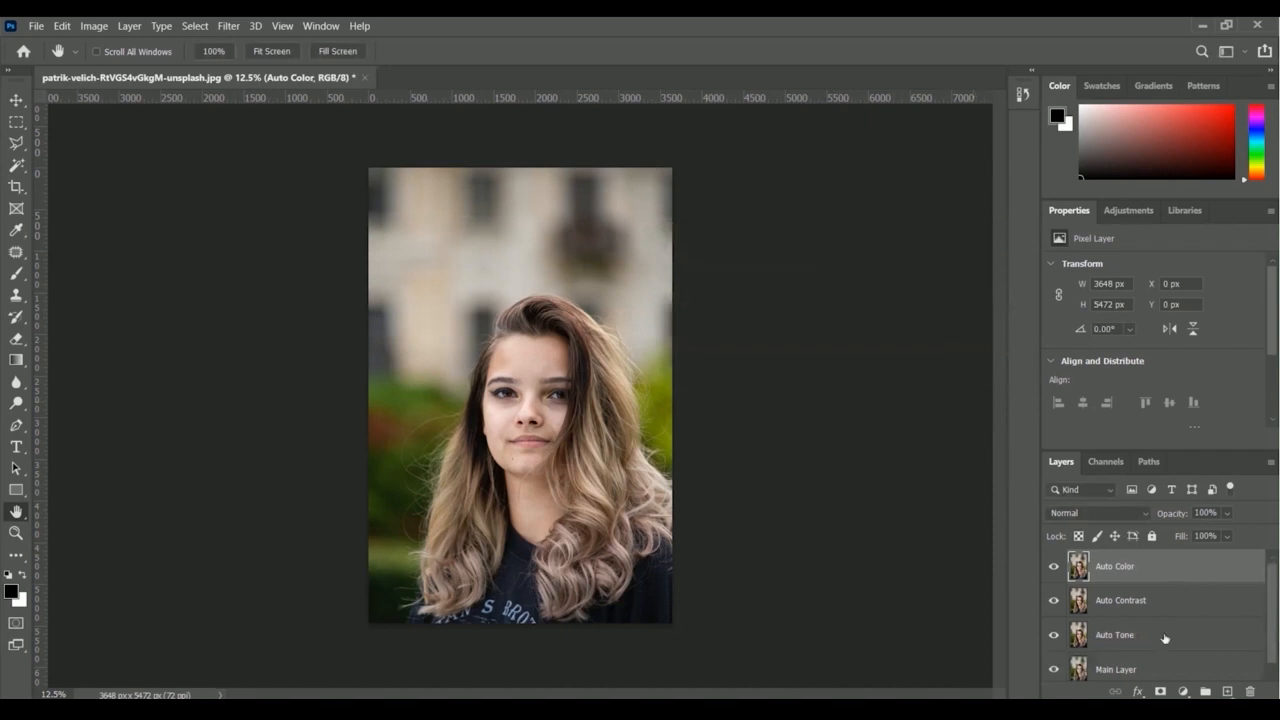
click(1132, 674)
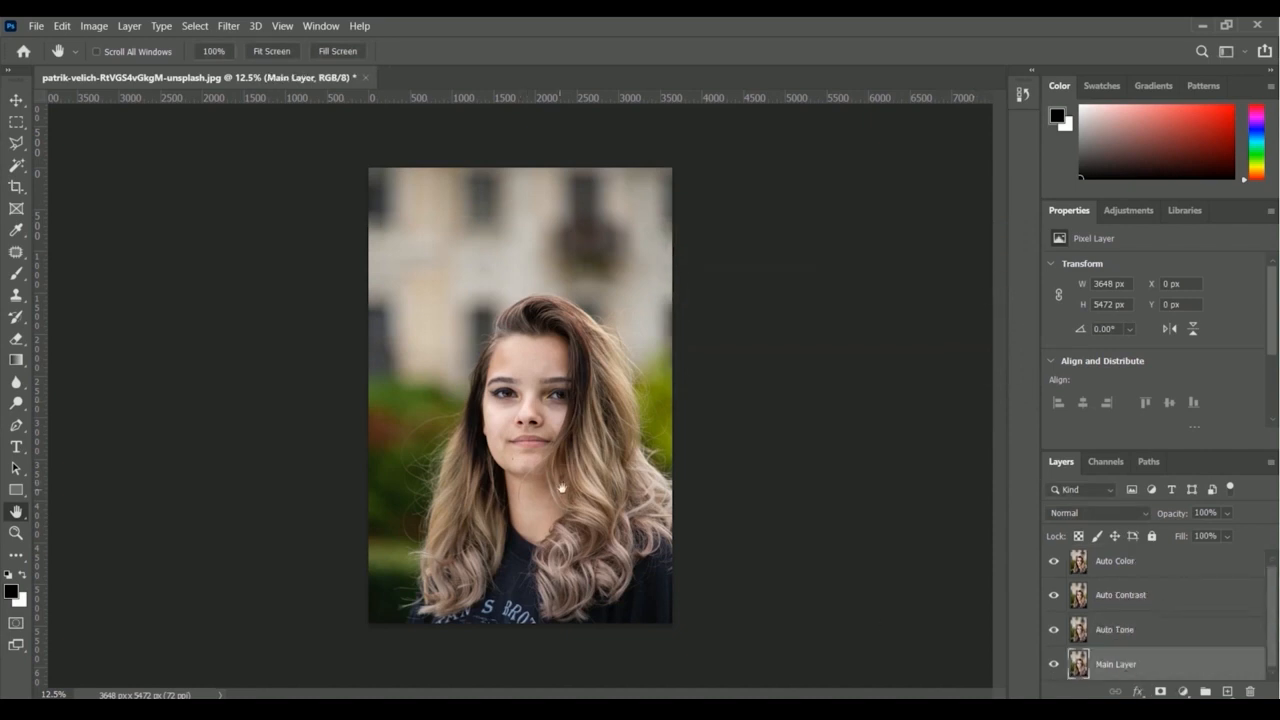
click(1122, 634)
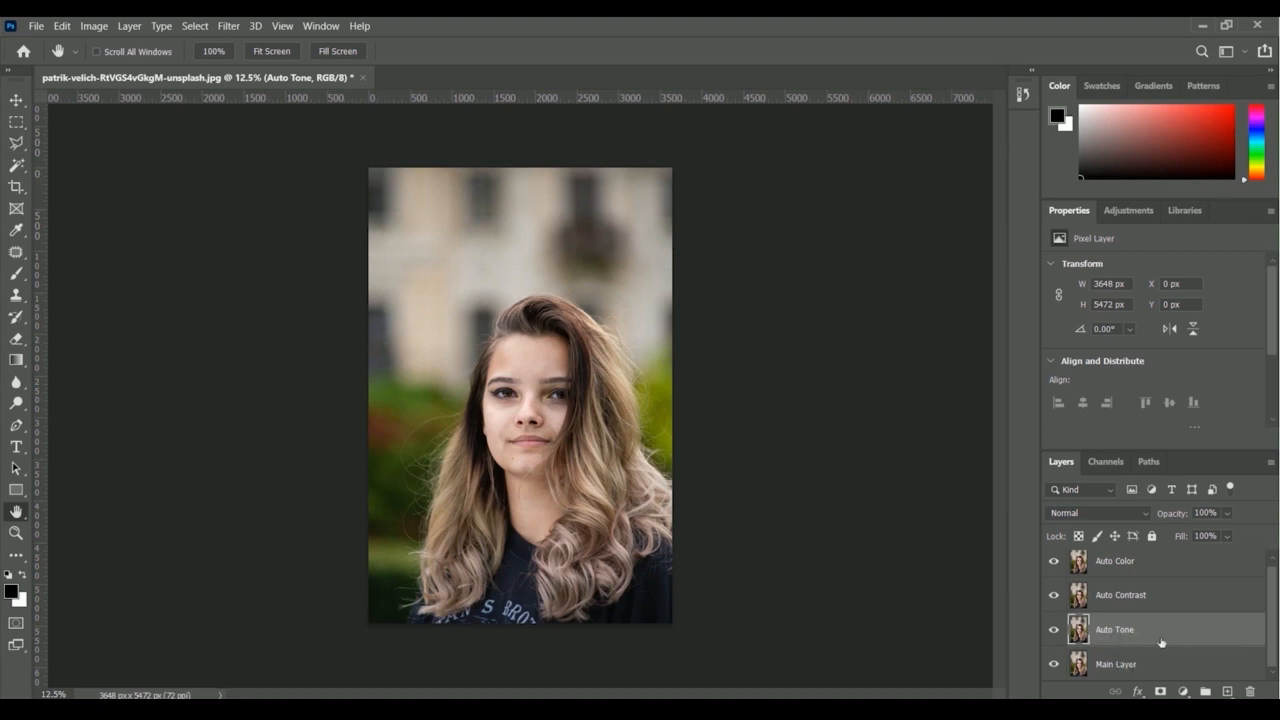
click(1113, 603)
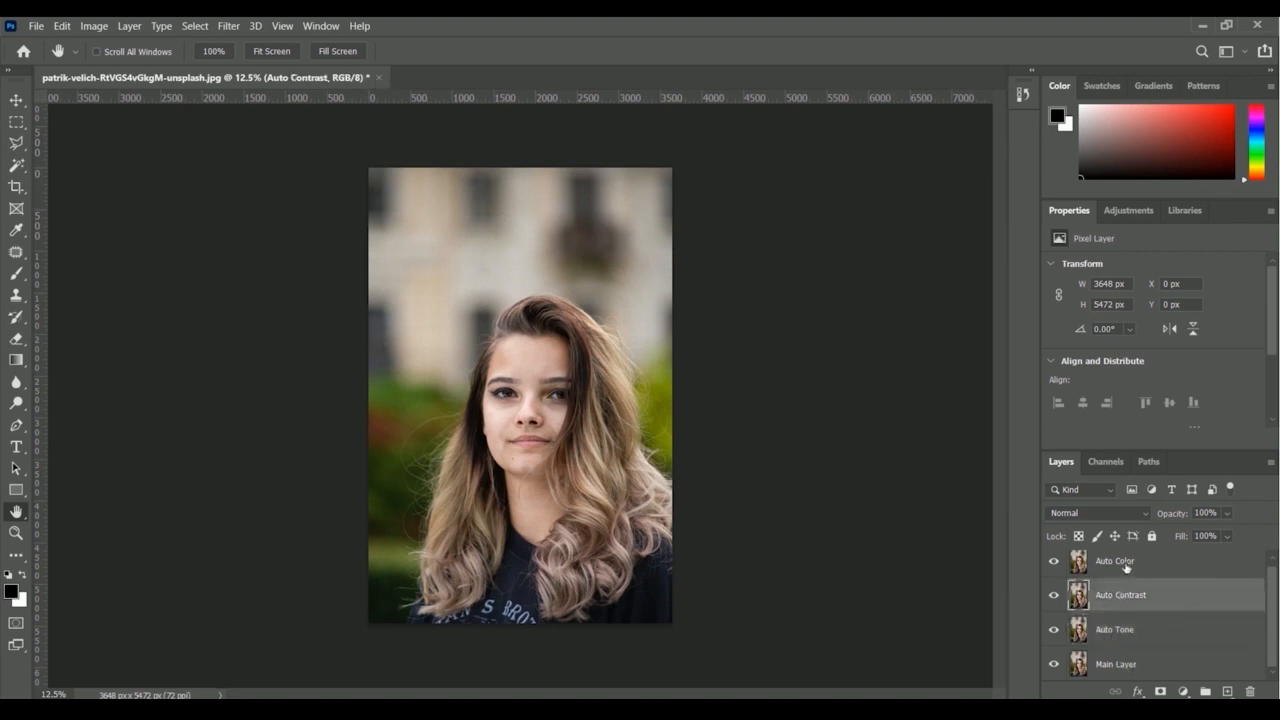
click(1127, 566)
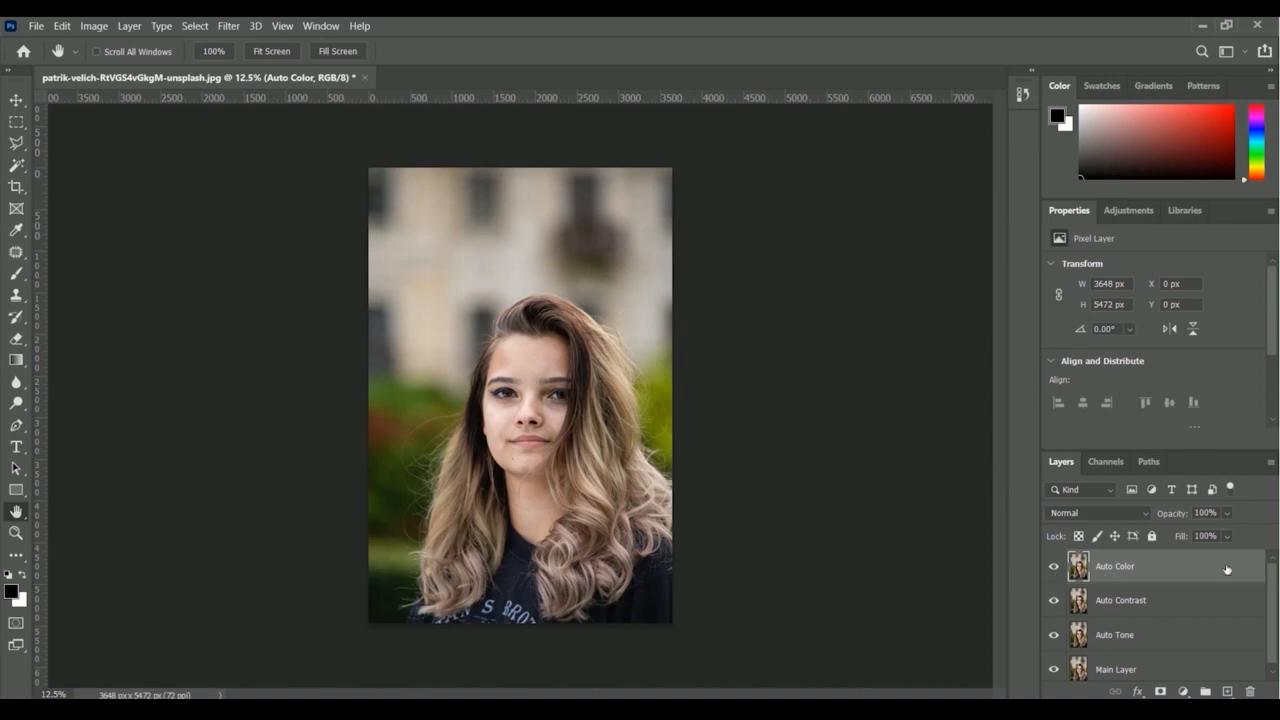
- Check layer visibility by hiding all four layers, viewing Main Layer alone, and showing every layer again
click(1054, 568)
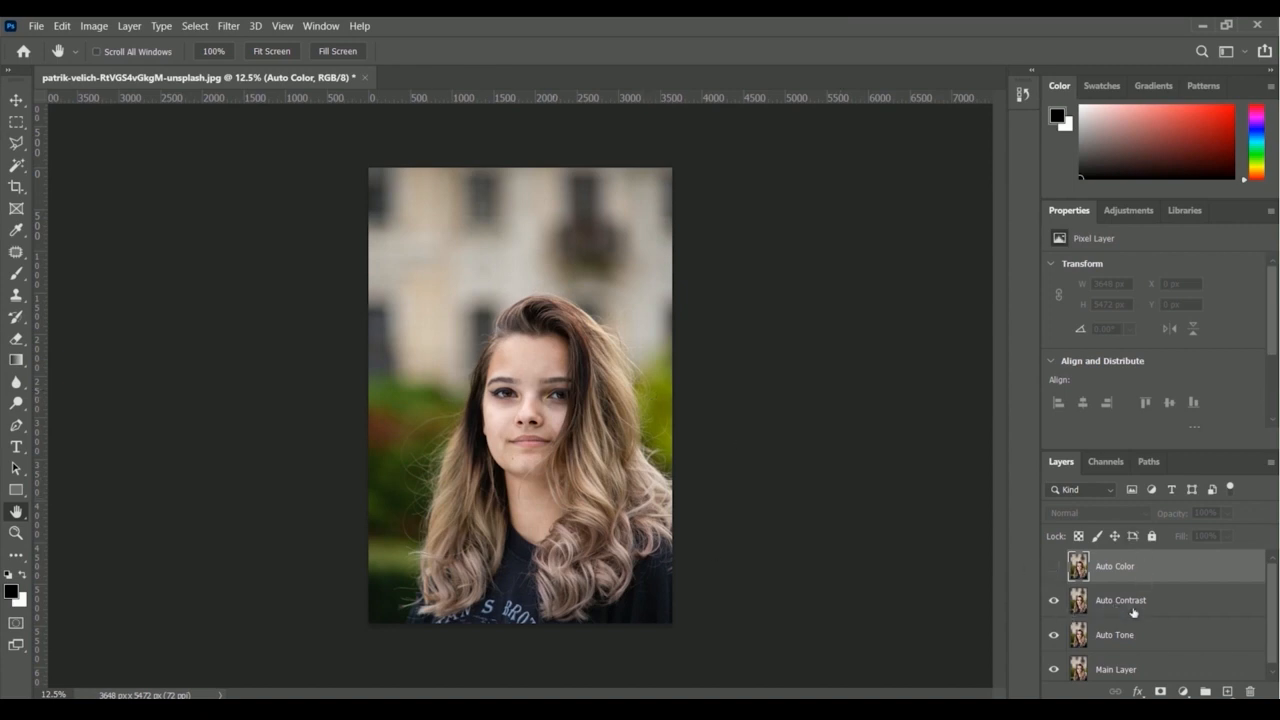
click(1054, 602)
click(1053, 635)
click(1053, 671)
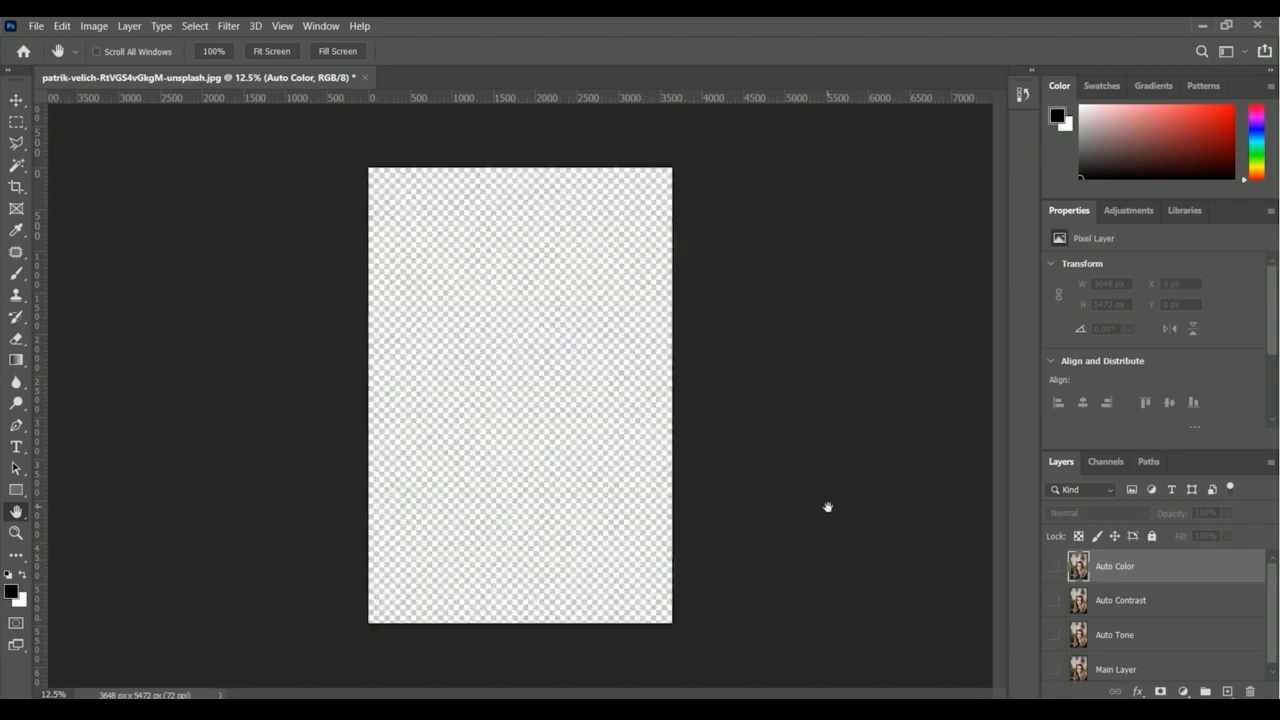
click(1053, 669)
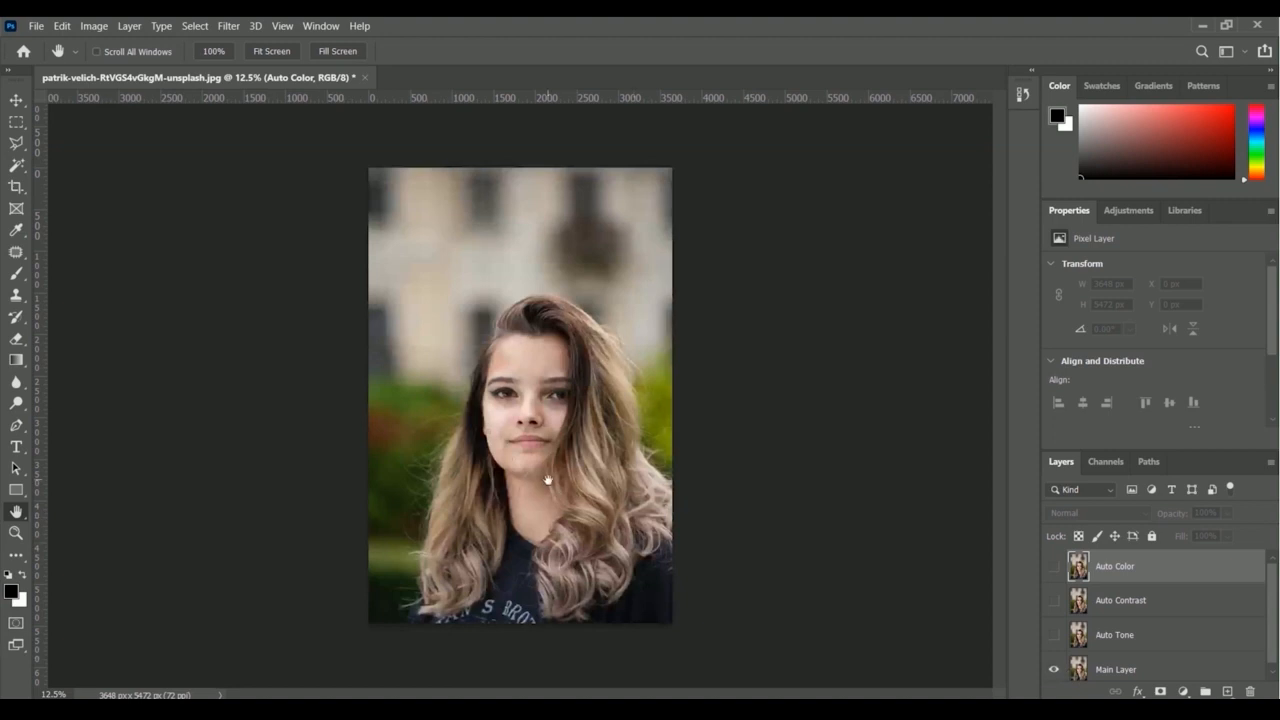
click(1053, 669)
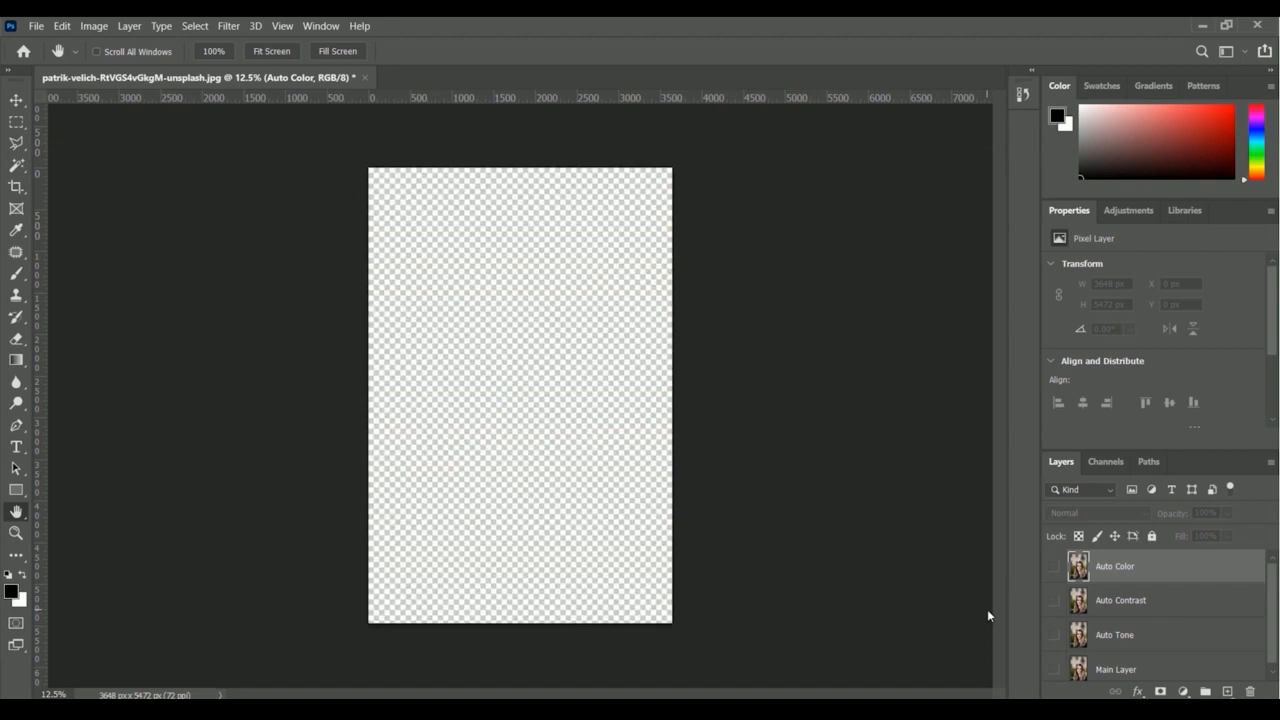
click(1135, 603)
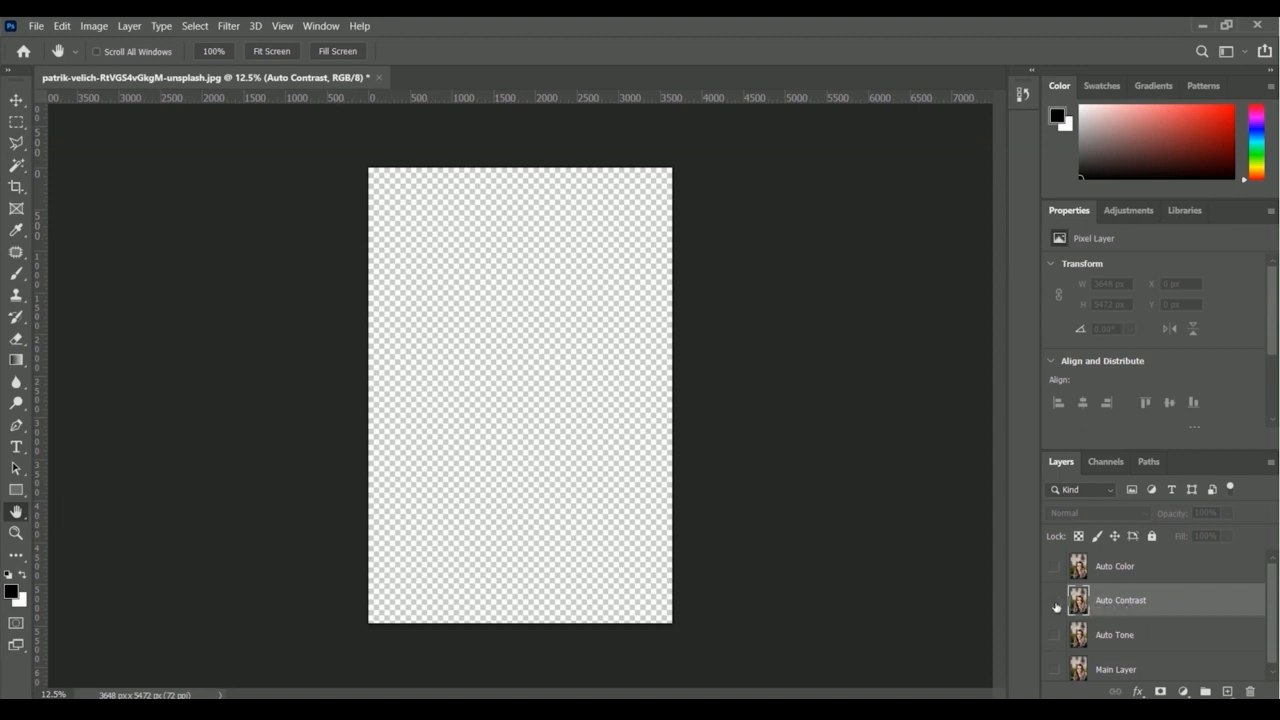
click(1053, 602)
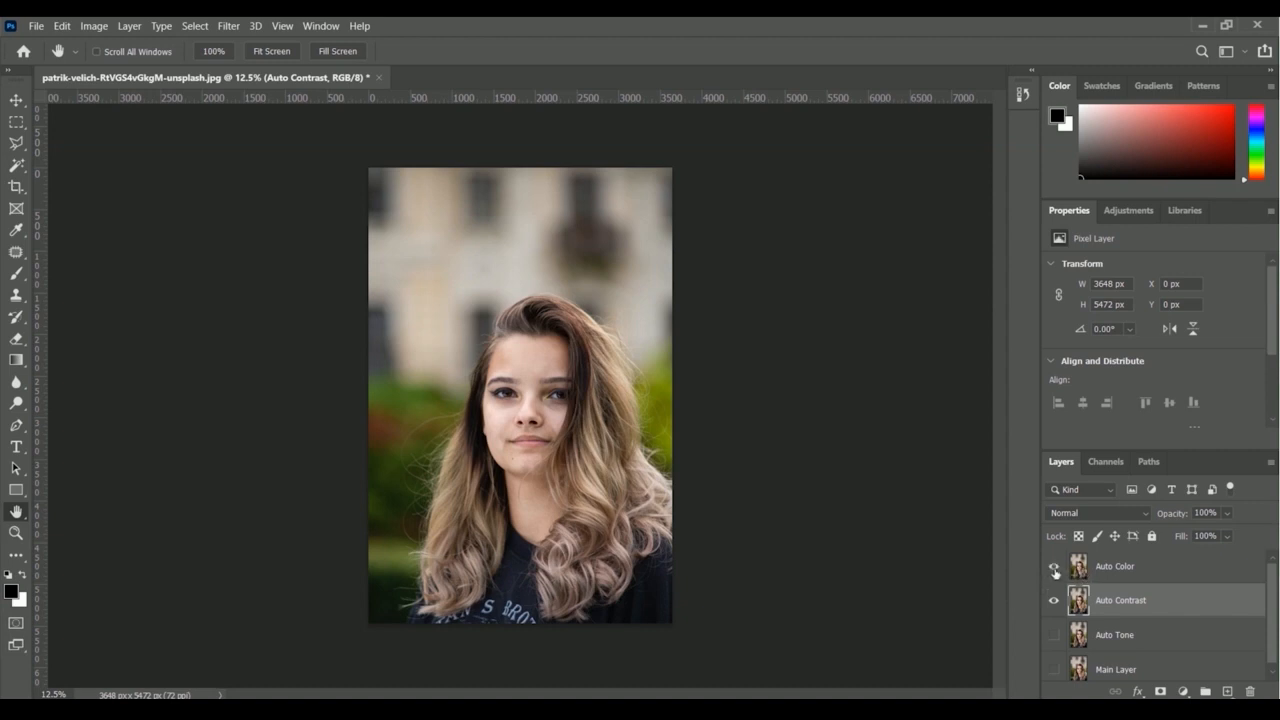
drag(1054, 568, 1040, 673)
- Apply the Auto Tone correction to the Auto Tone layer and move that layer to the top of the stack
click(1116, 644)
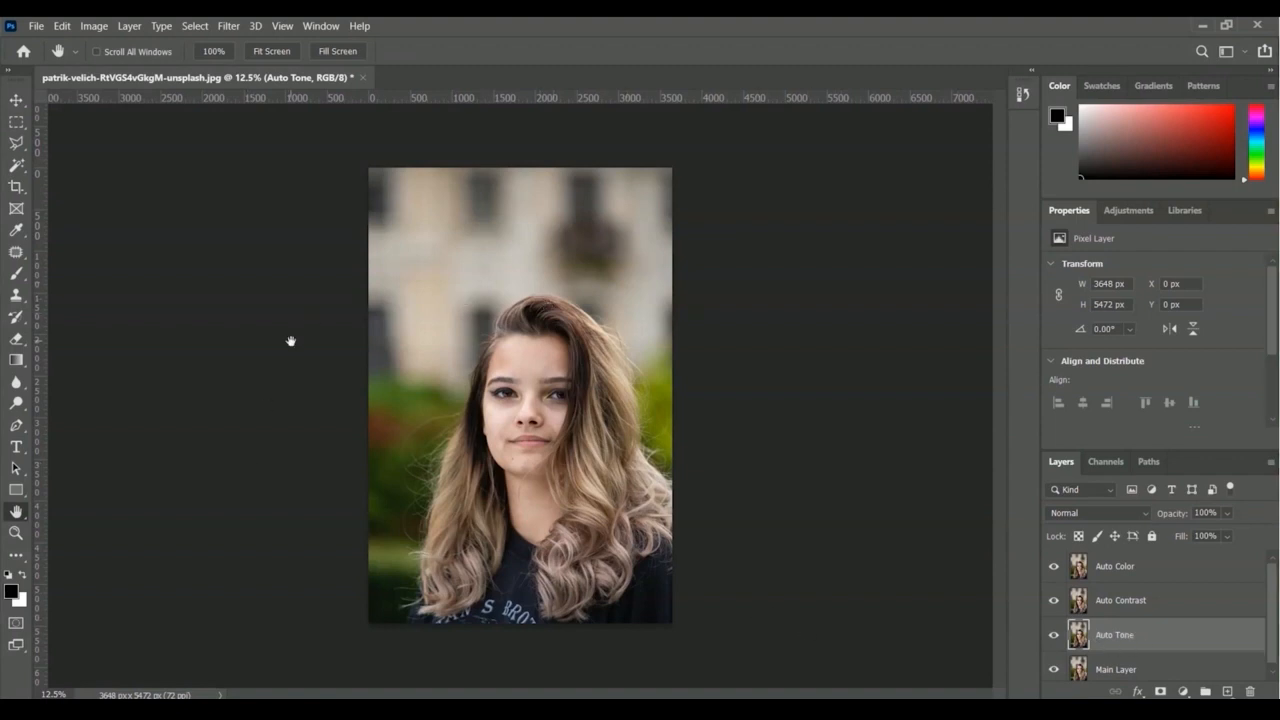
click(93, 28)
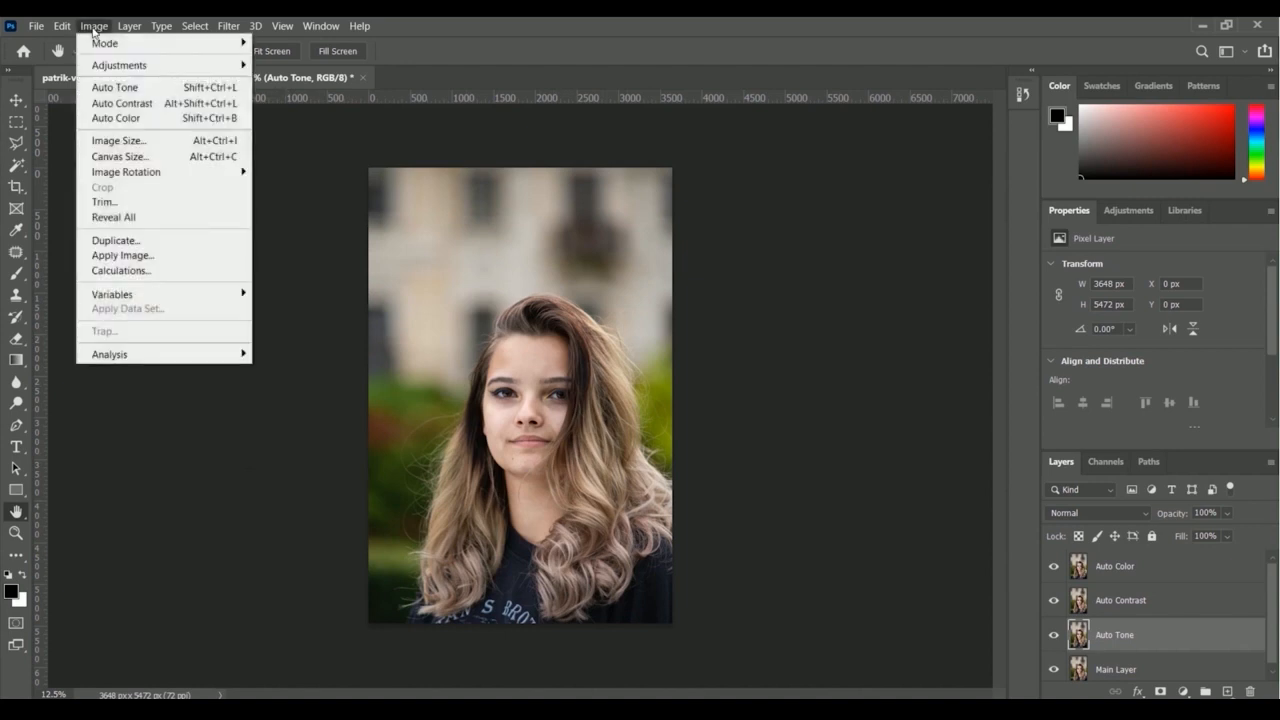
click(160, 88)
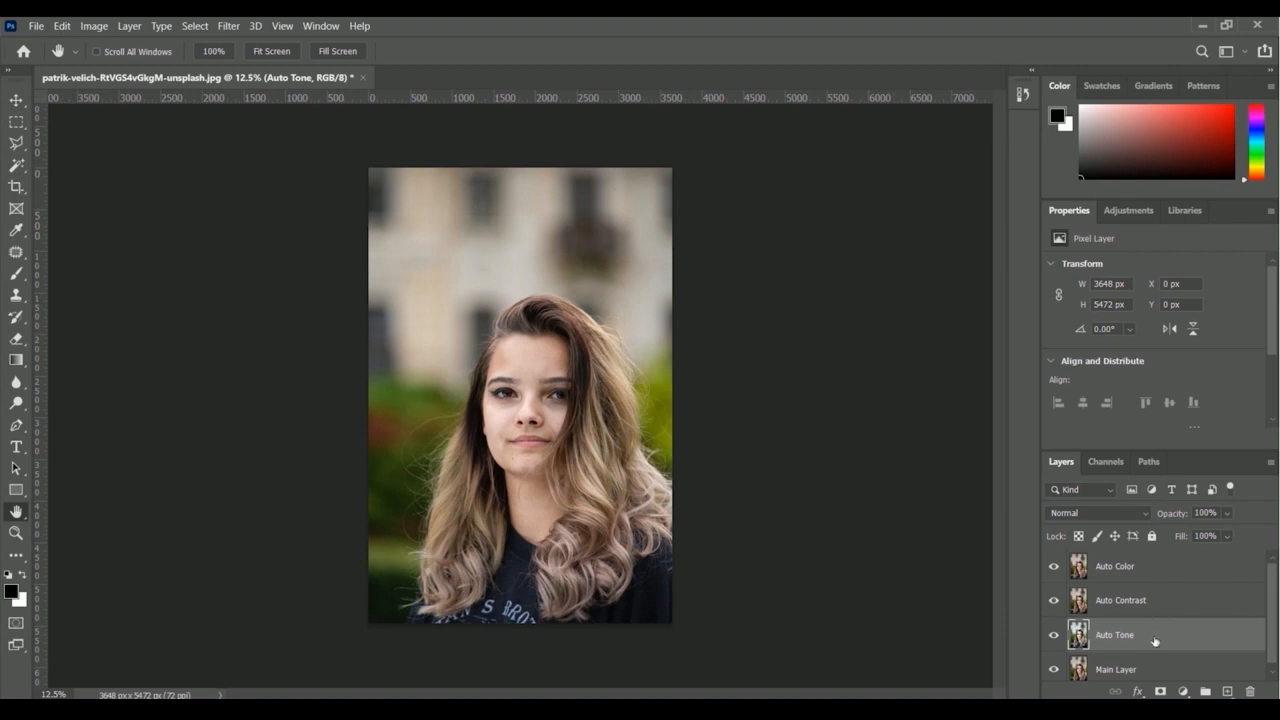
drag(1155, 641, 1156, 565)
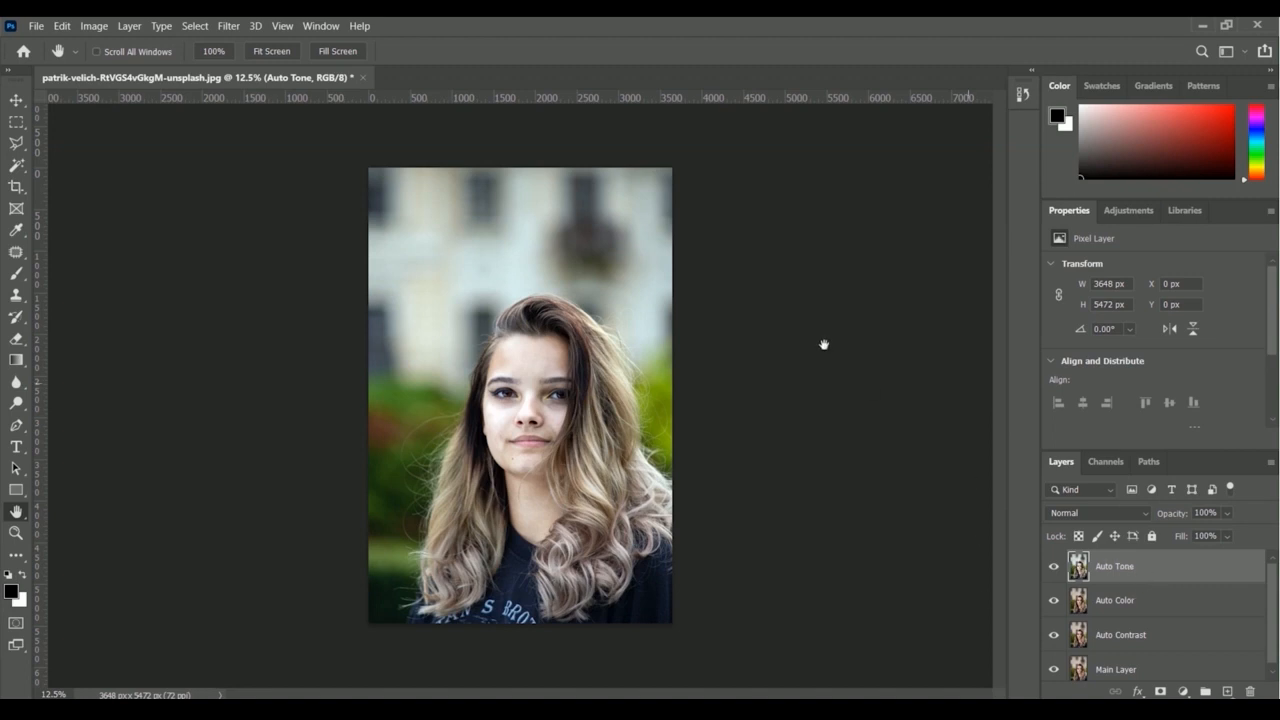
- Compare the image with and without the Auto Tone layer by toggling its visibility, leaving it hidden
click(1054, 569)
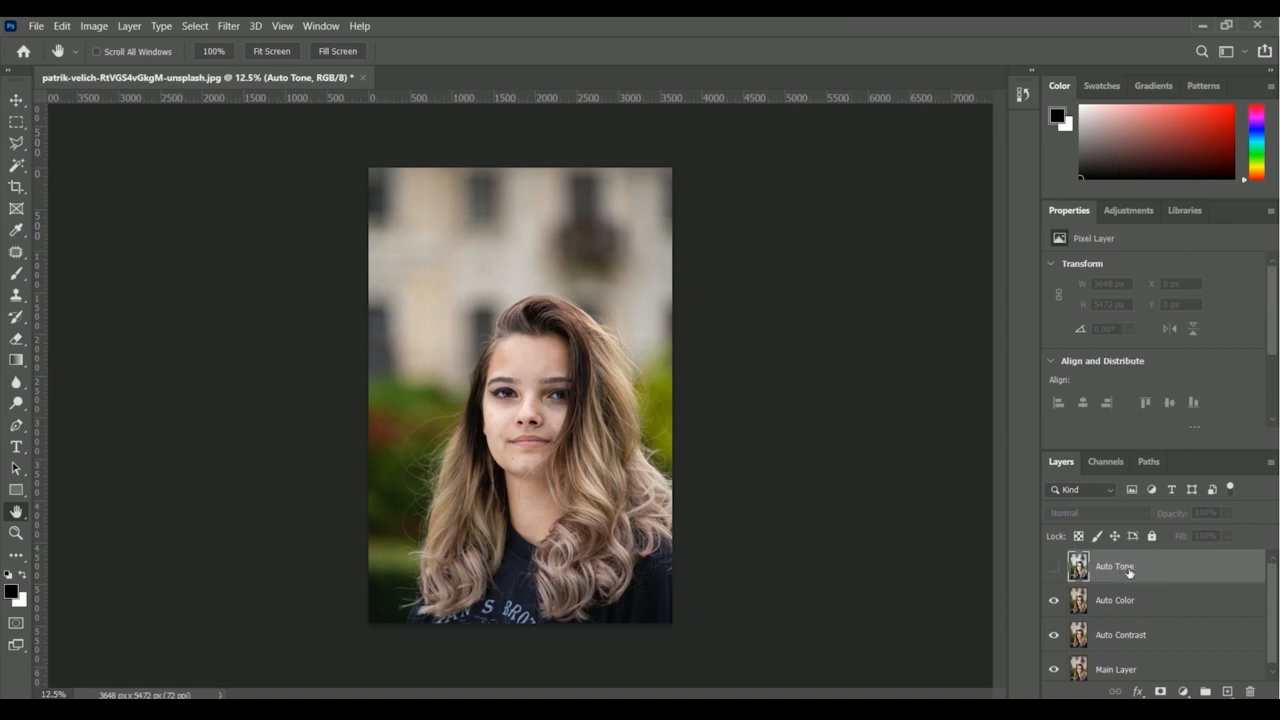
click(1054, 567)
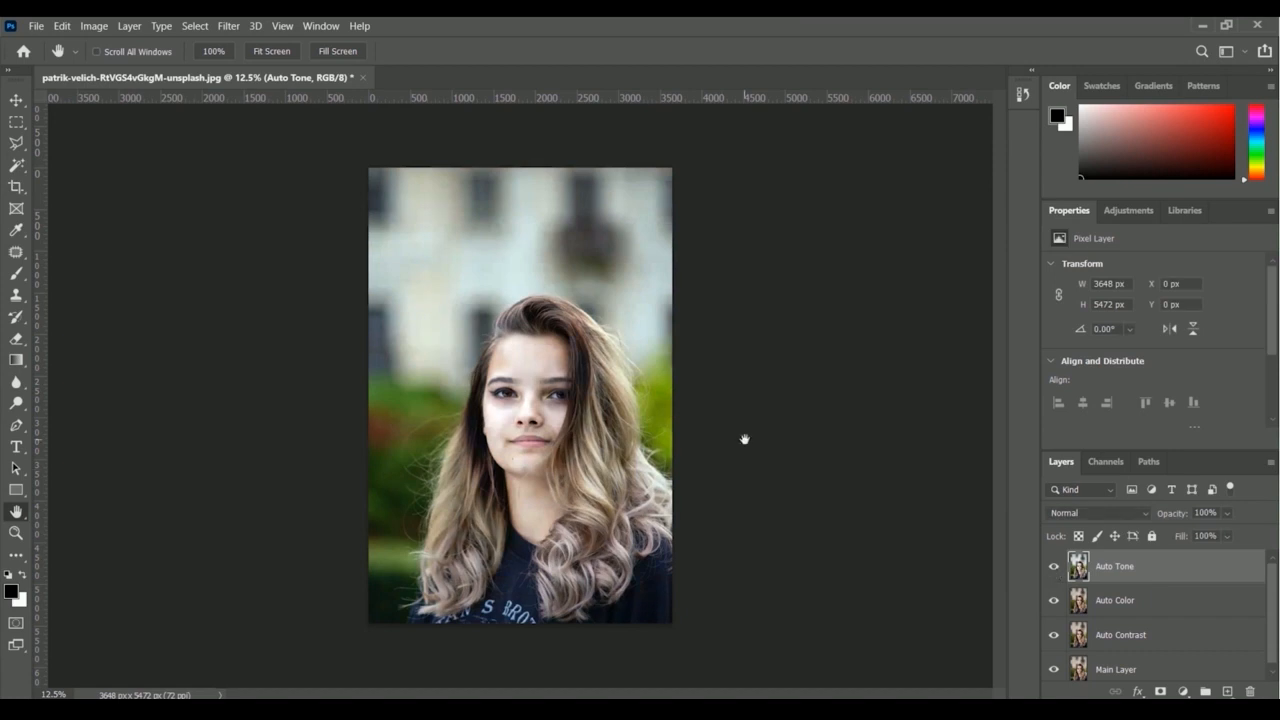
click(1054, 568)
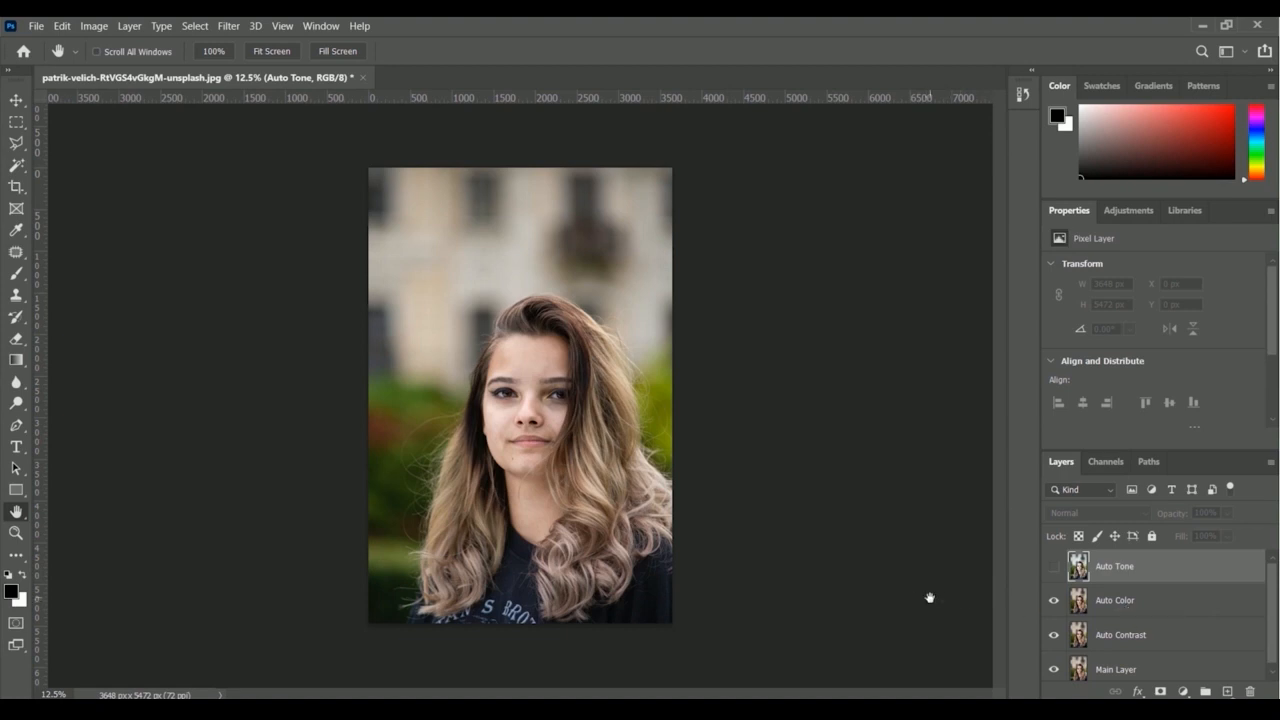
- Apply the Auto Color correction to the Auto Color layer
click(1132, 605)
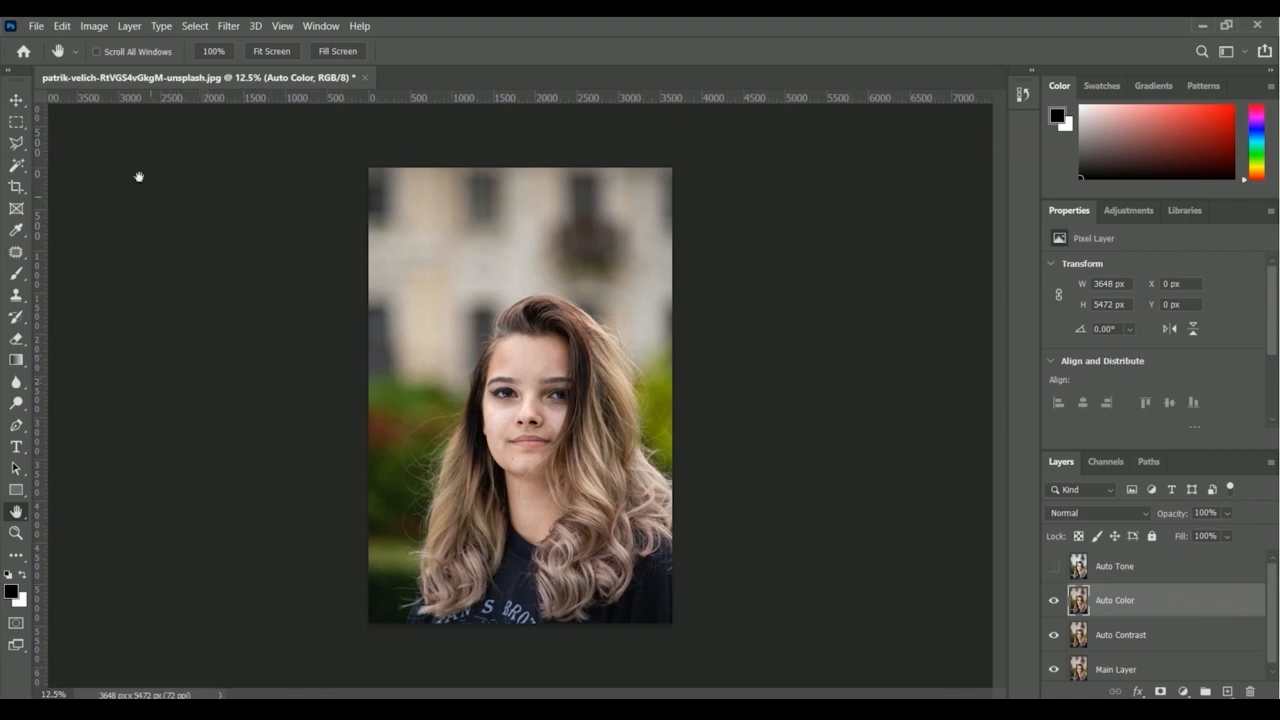
click(95, 26)
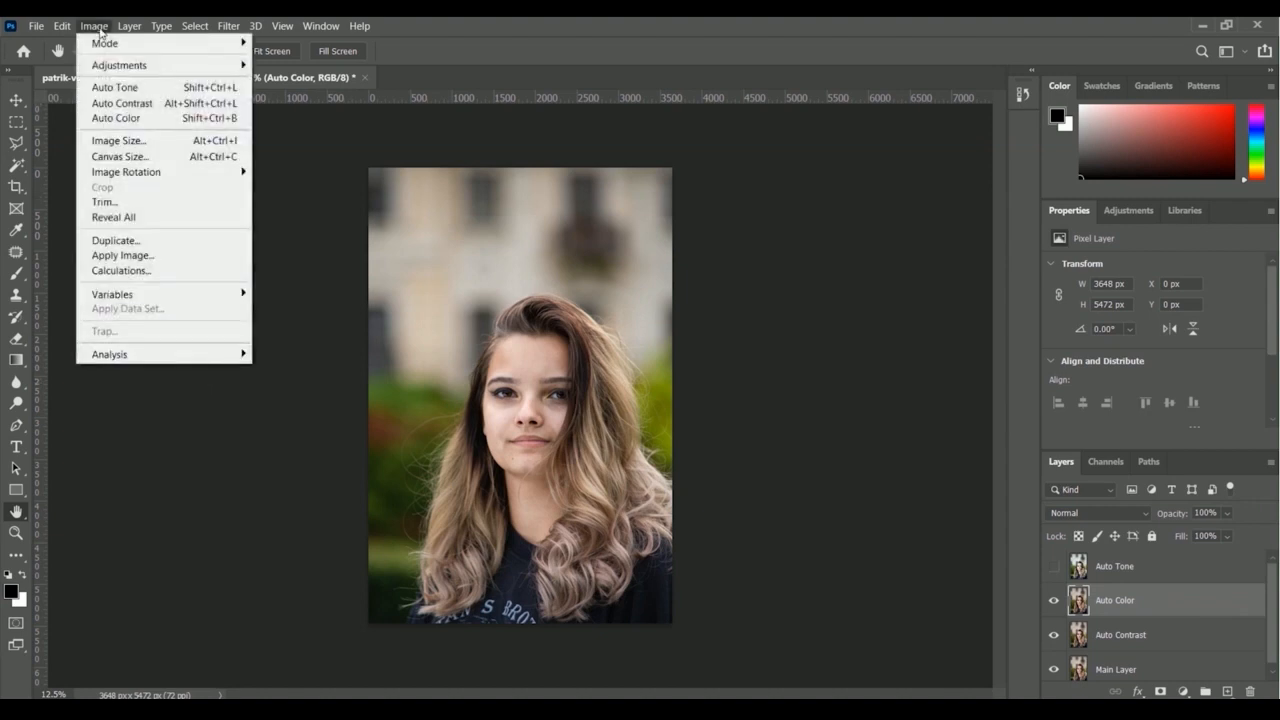
click(162, 118)
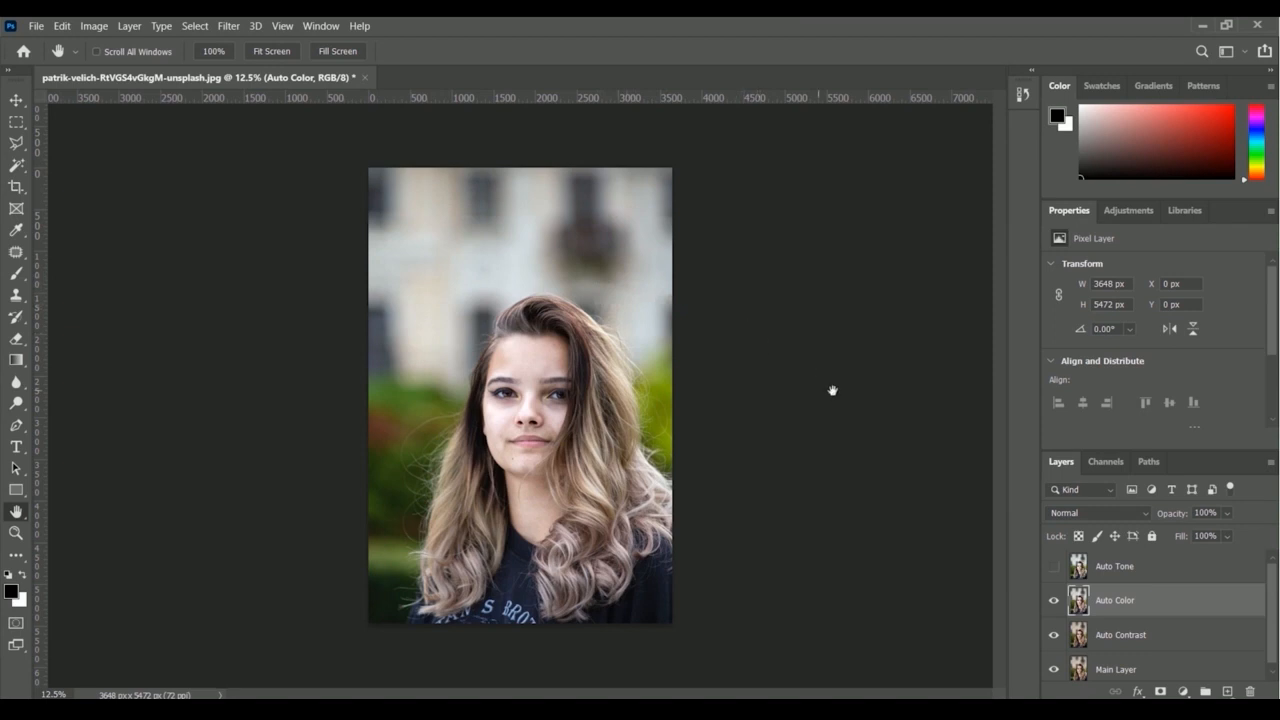
- Compare the image with and without the Auto Color layer by toggling its visibility, leaving it hidden
click(1054, 604)
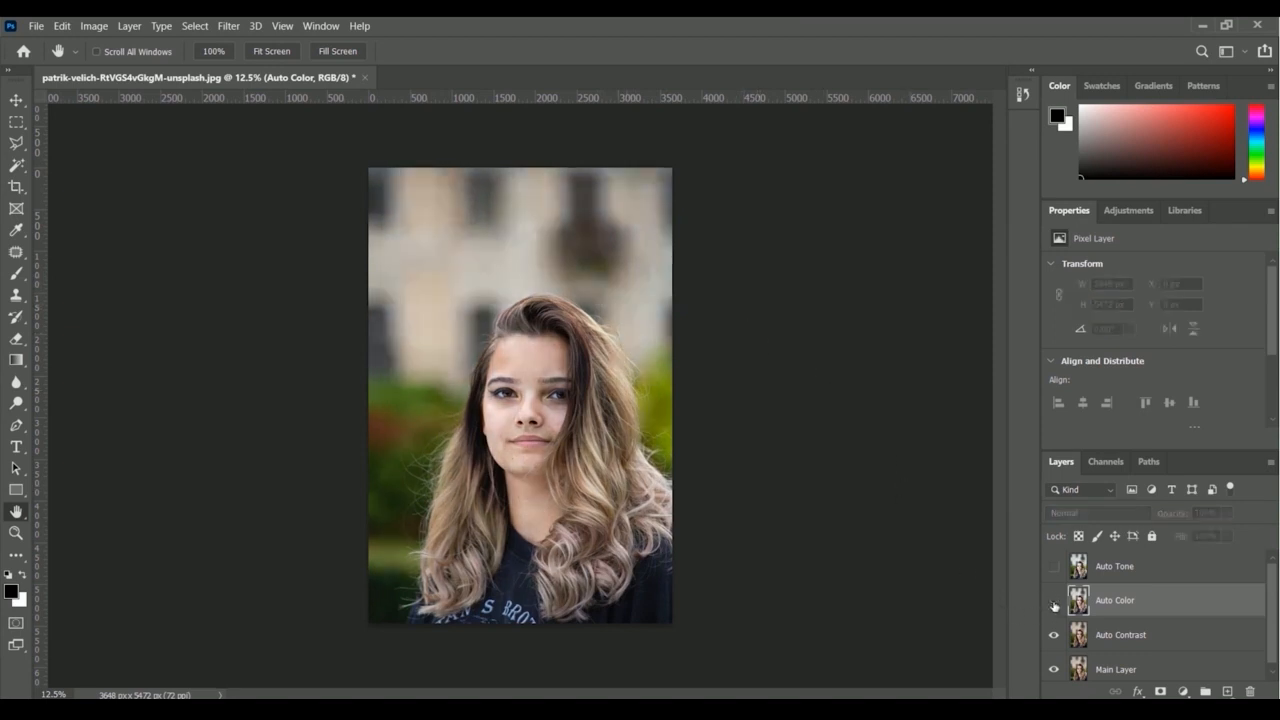
click(1054, 604)
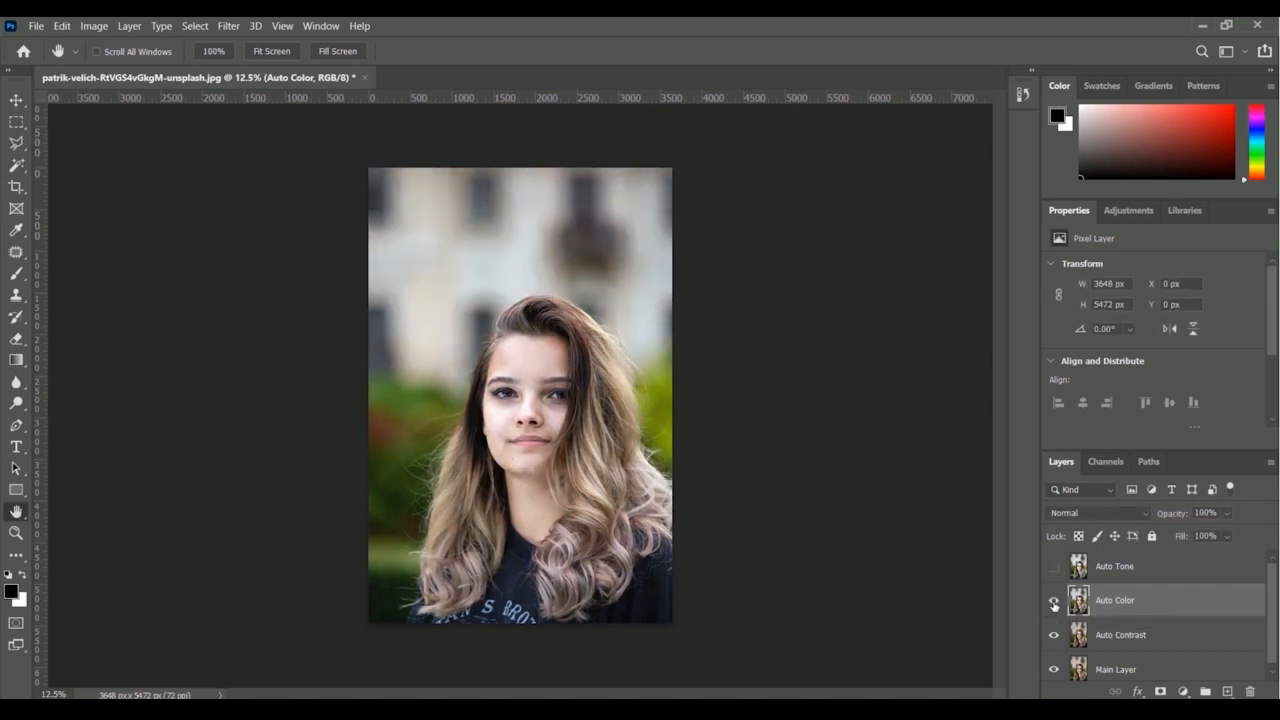
click(1054, 604)
click(1054, 604)
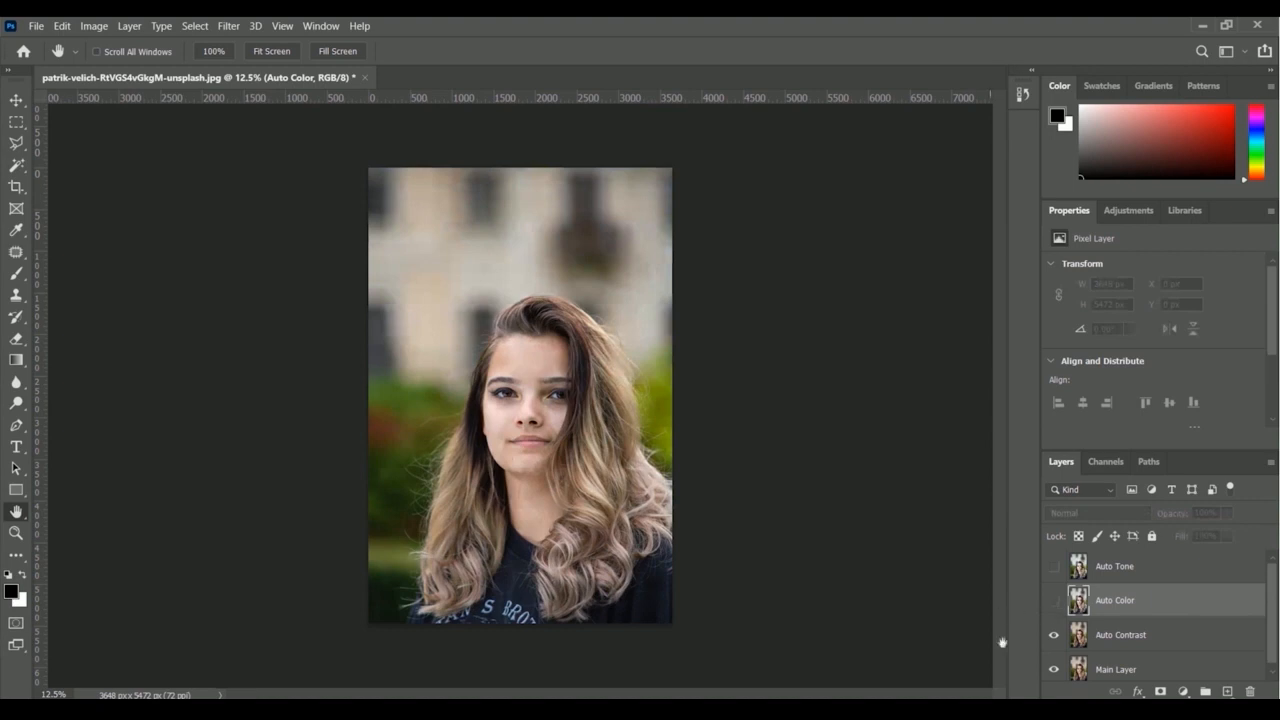
- Apply the Auto Contrast correction to the Auto Contrast layer
click(1125, 638)
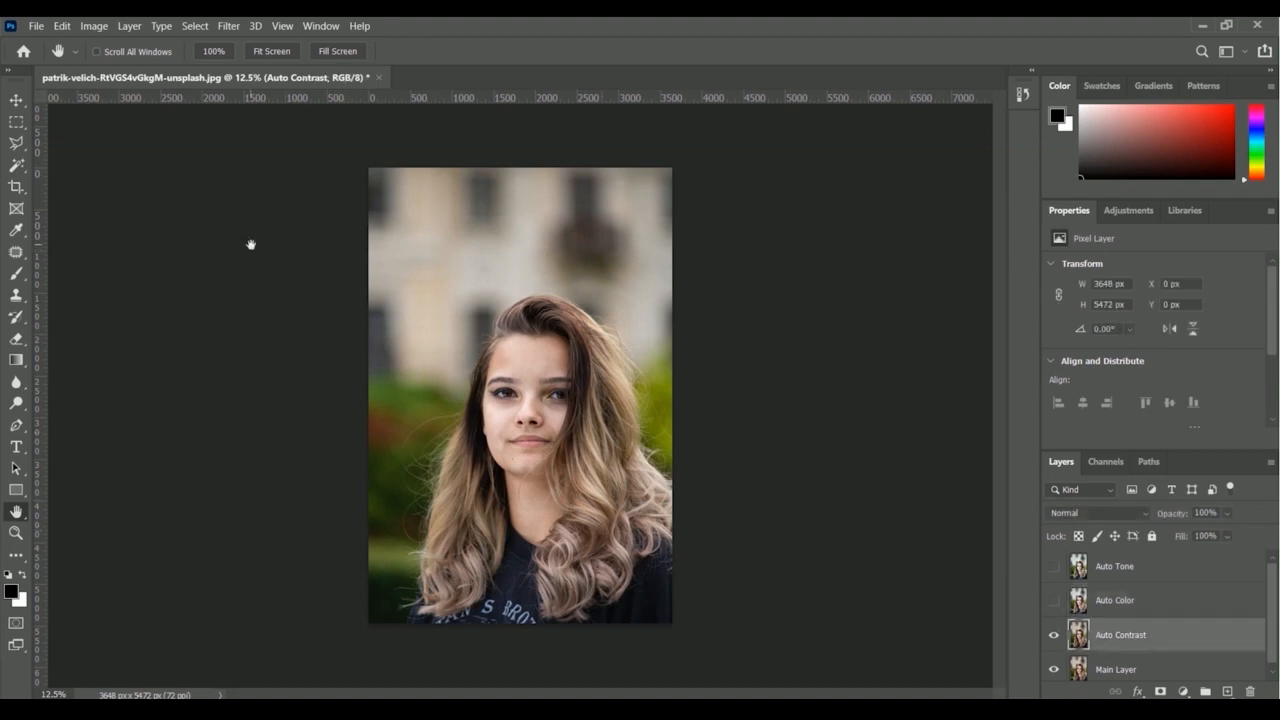
click(96, 26)
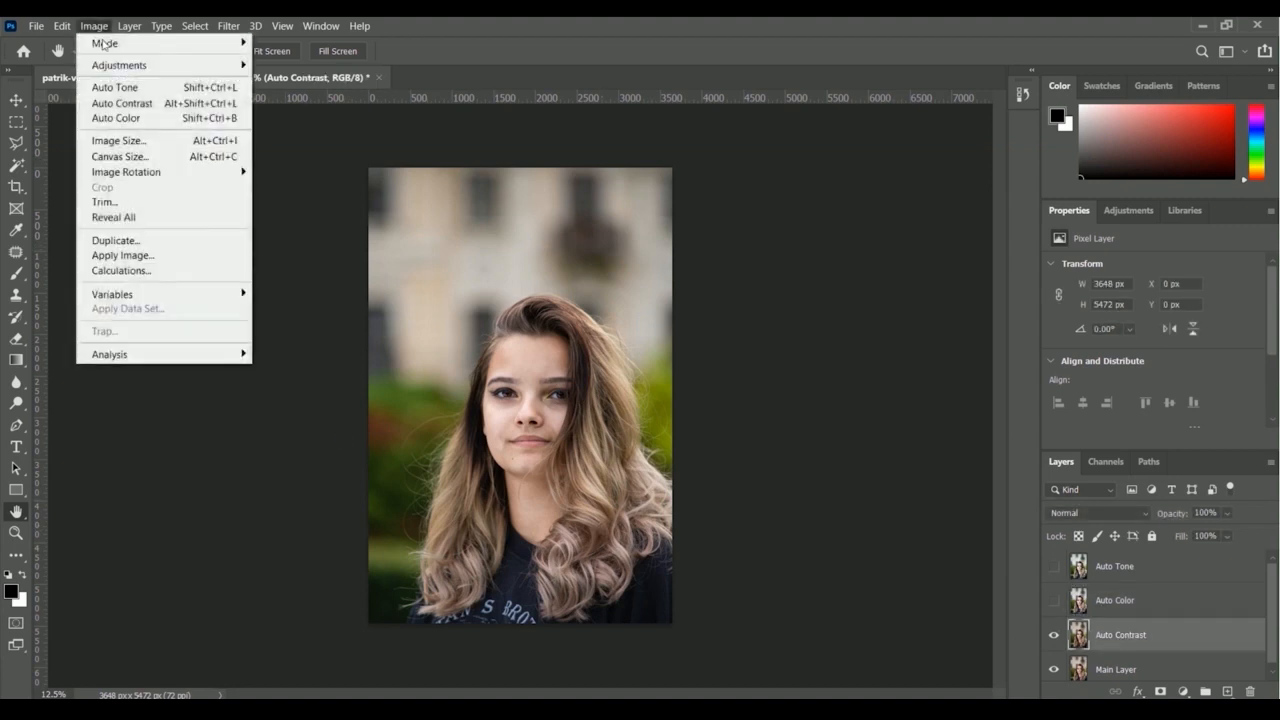
click(158, 104)
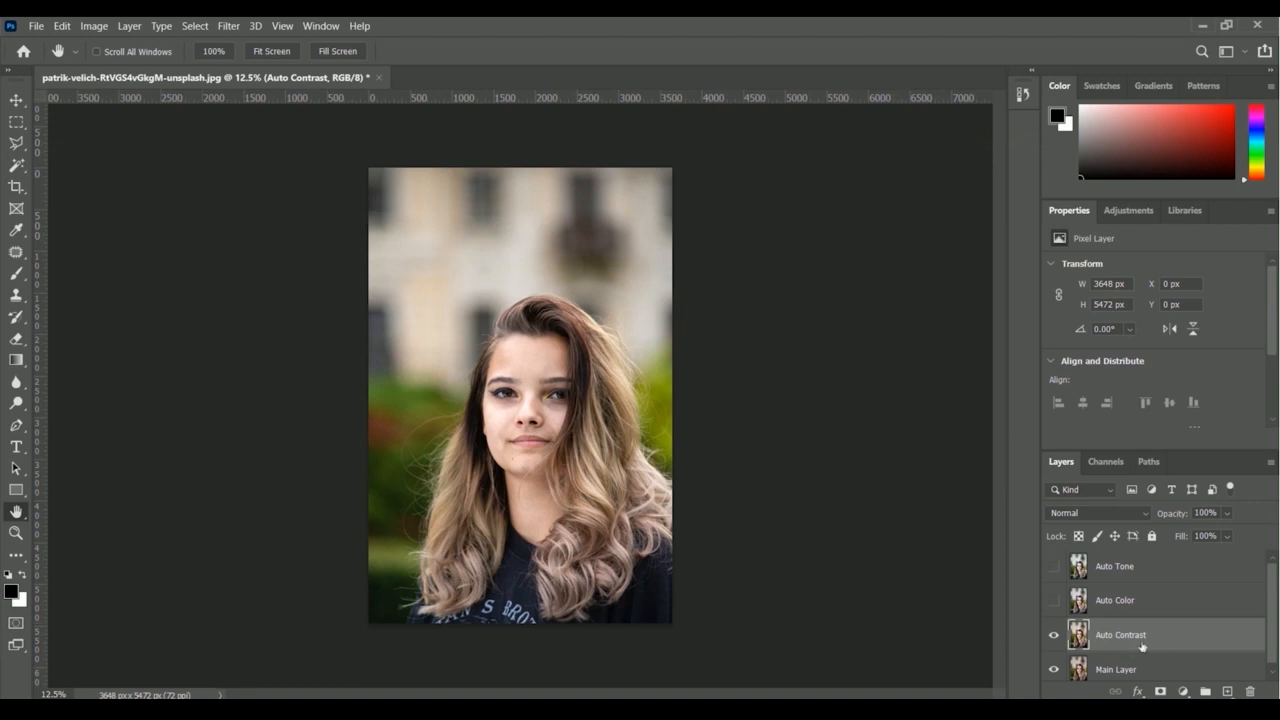
- Compare the image with and without the Auto Contrast layer, and show the Auto Color and Auto Tone layers again
click(1054, 636)
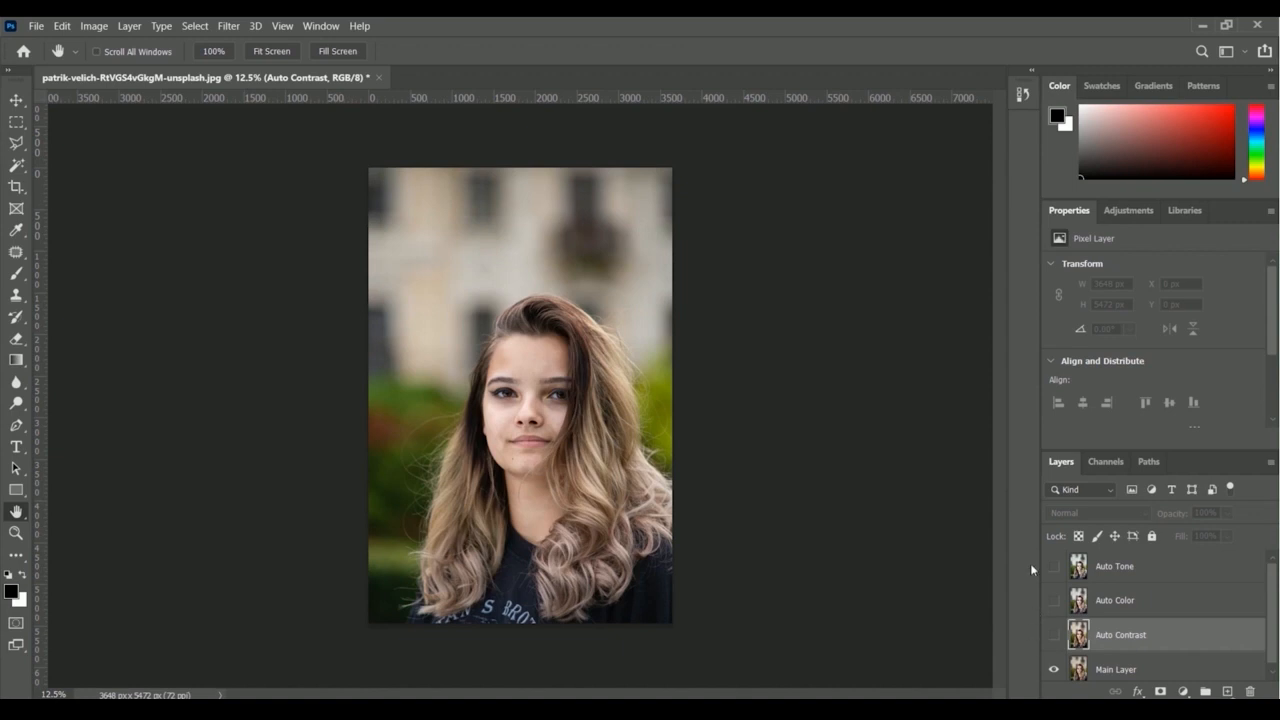
click(1053, 635)
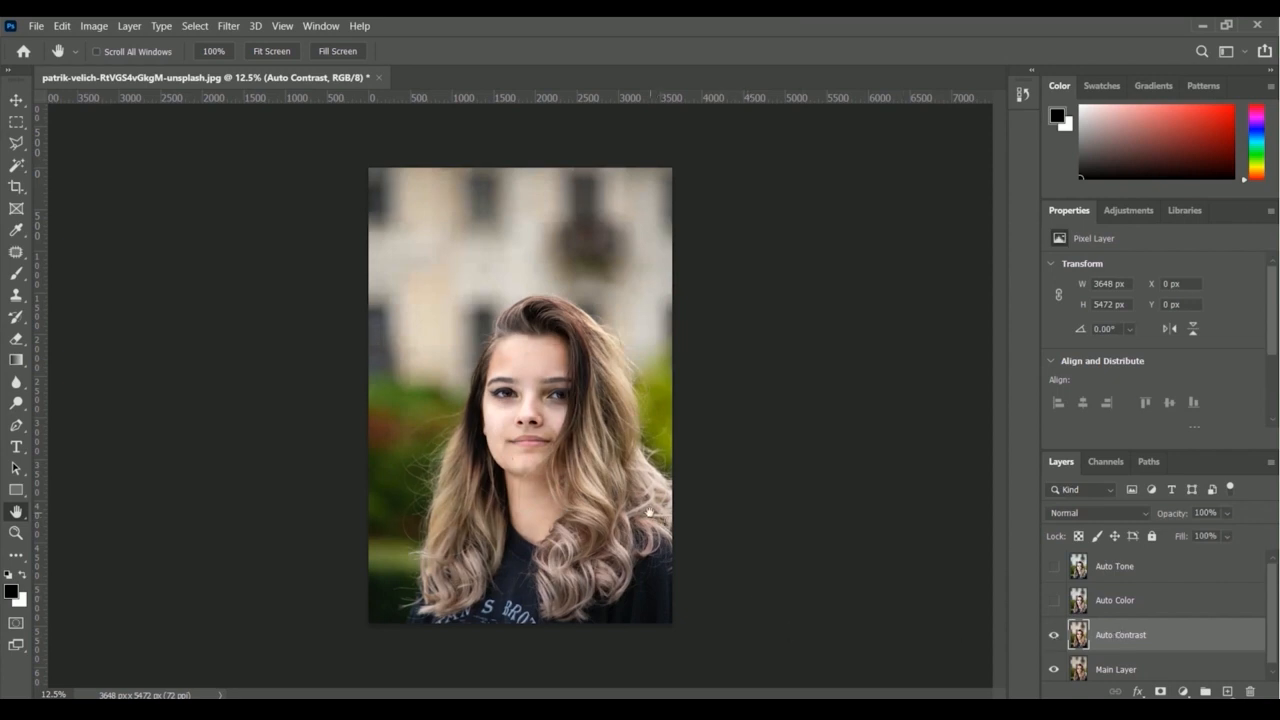
click(1054, 601)
click(1053, 566)
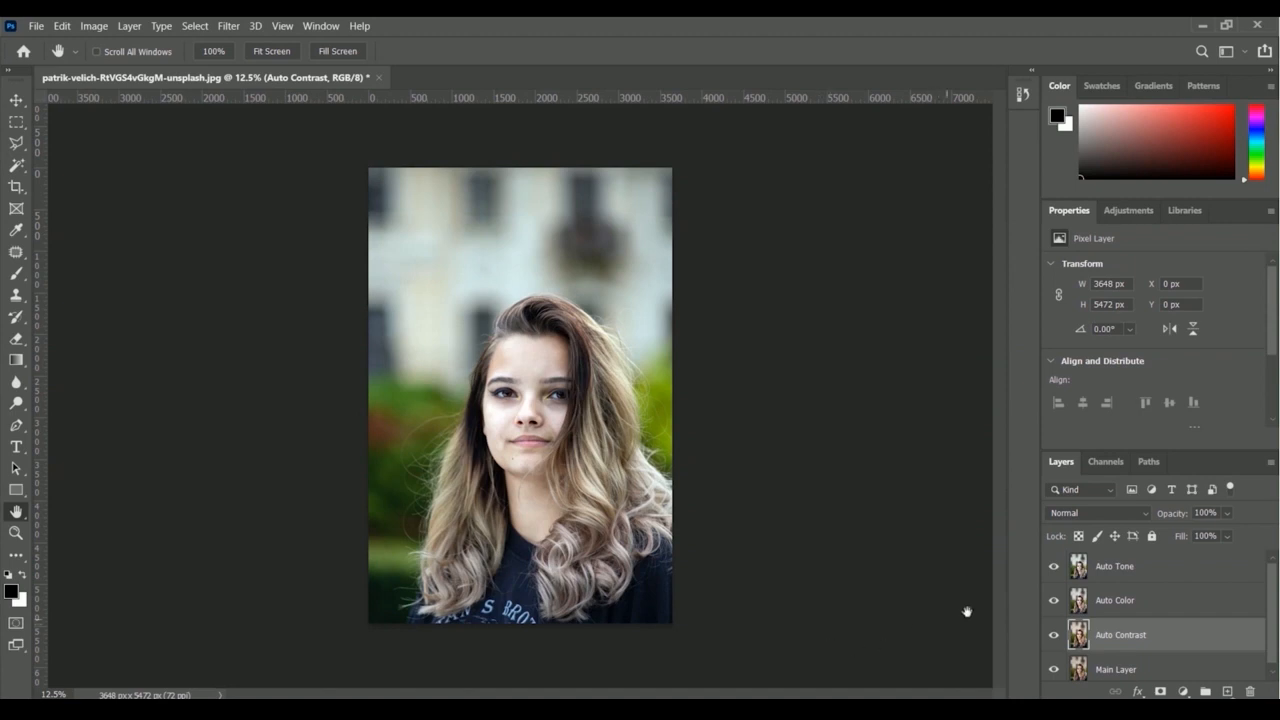
- Select the Auto Tone layer and toggle its visibility to compare it with the Auto Color layer beneath
click(1152, 567)
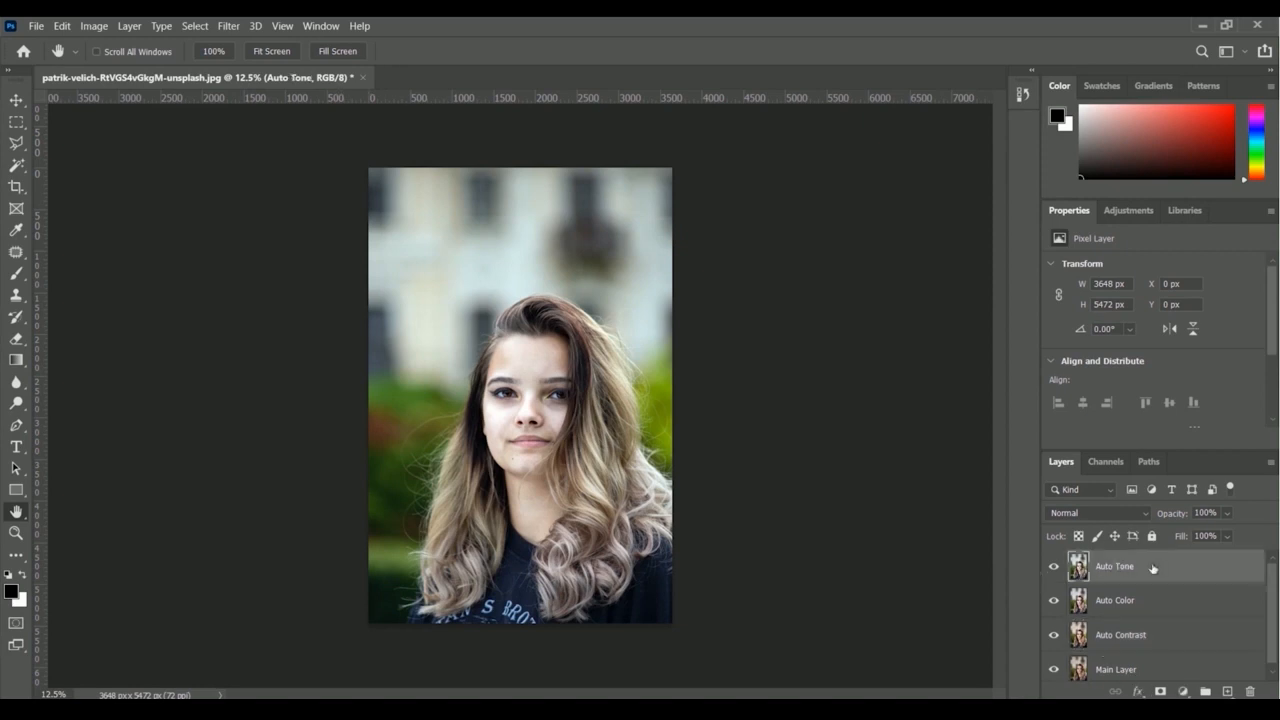
click(1054, 567)
click(1054, 567)
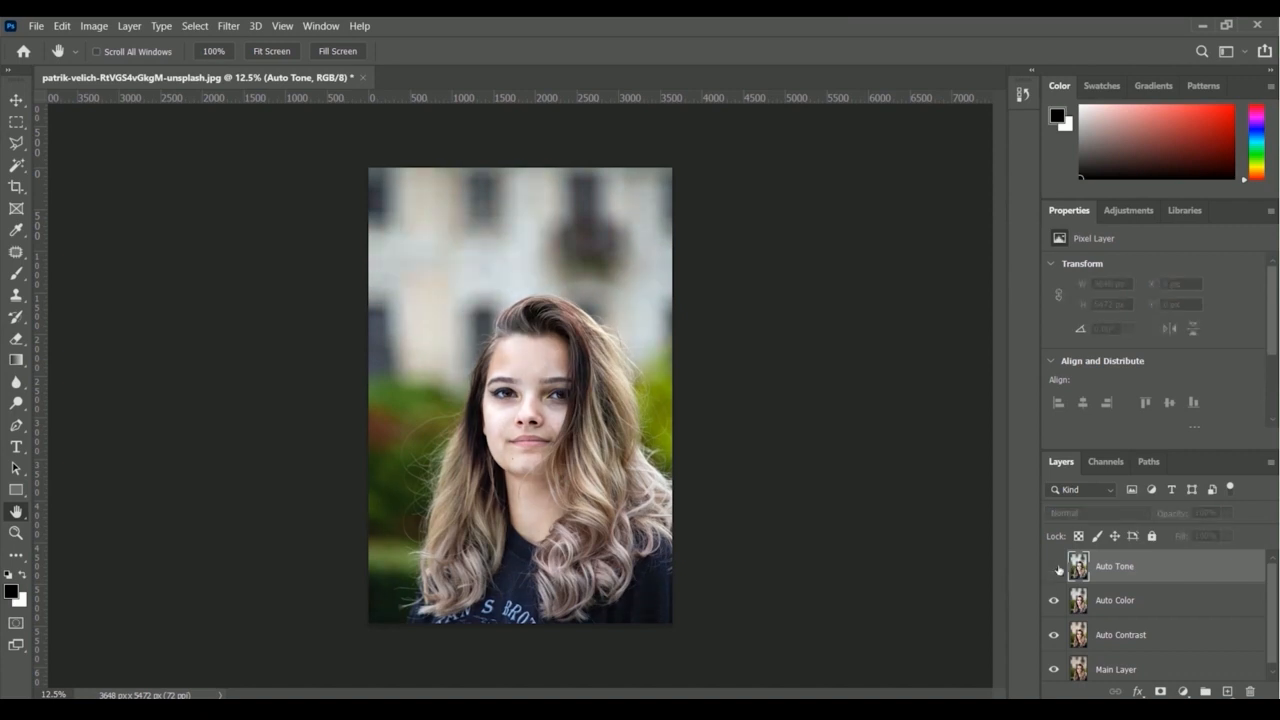